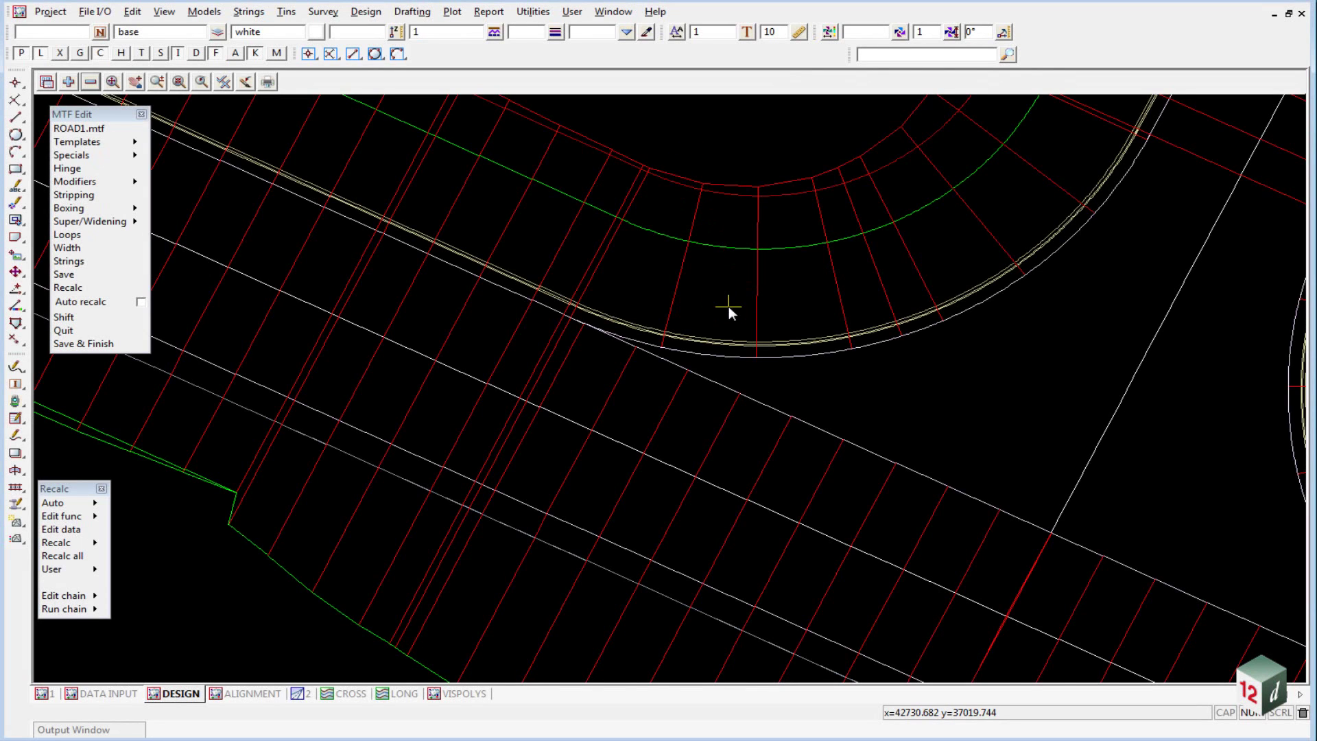
Step: Restore the maximised plan DESIGN view to show all view windows and minimise the plan VISPOLYS view
left_click(1289, 15)
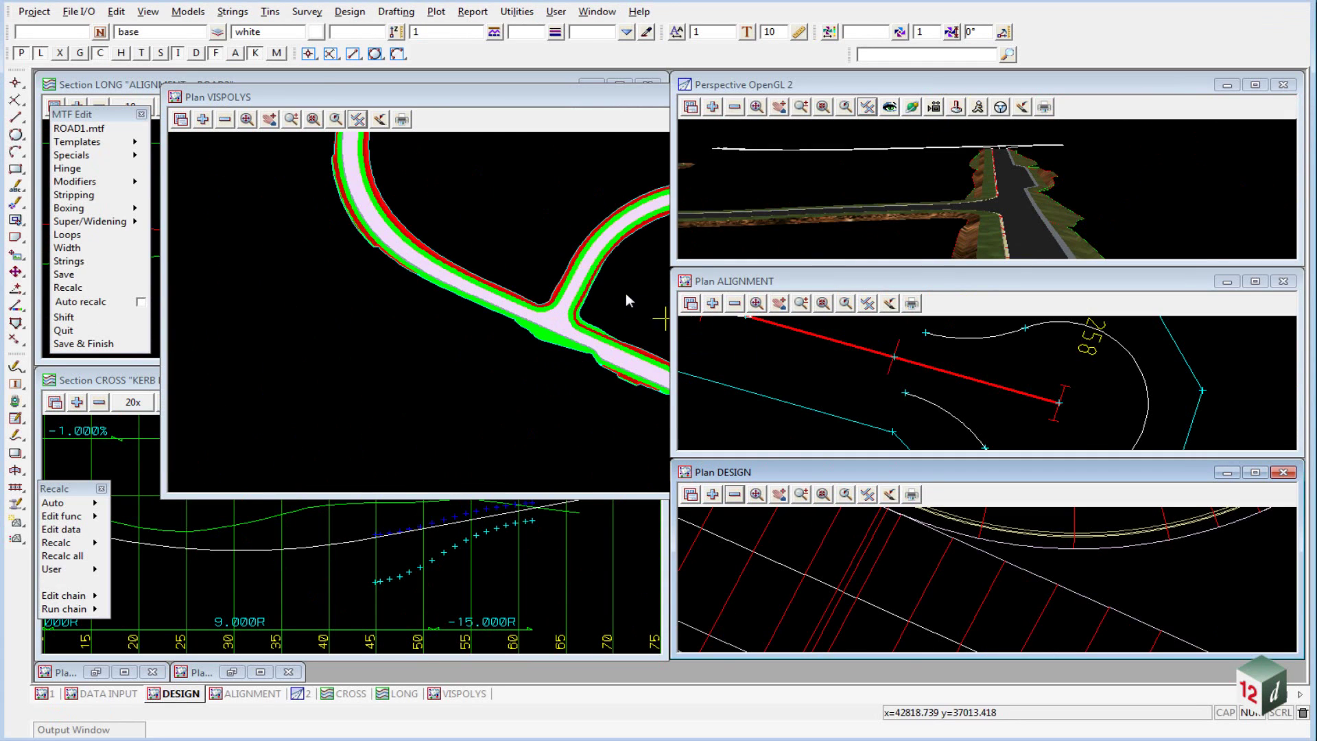
left_click(334, 120)
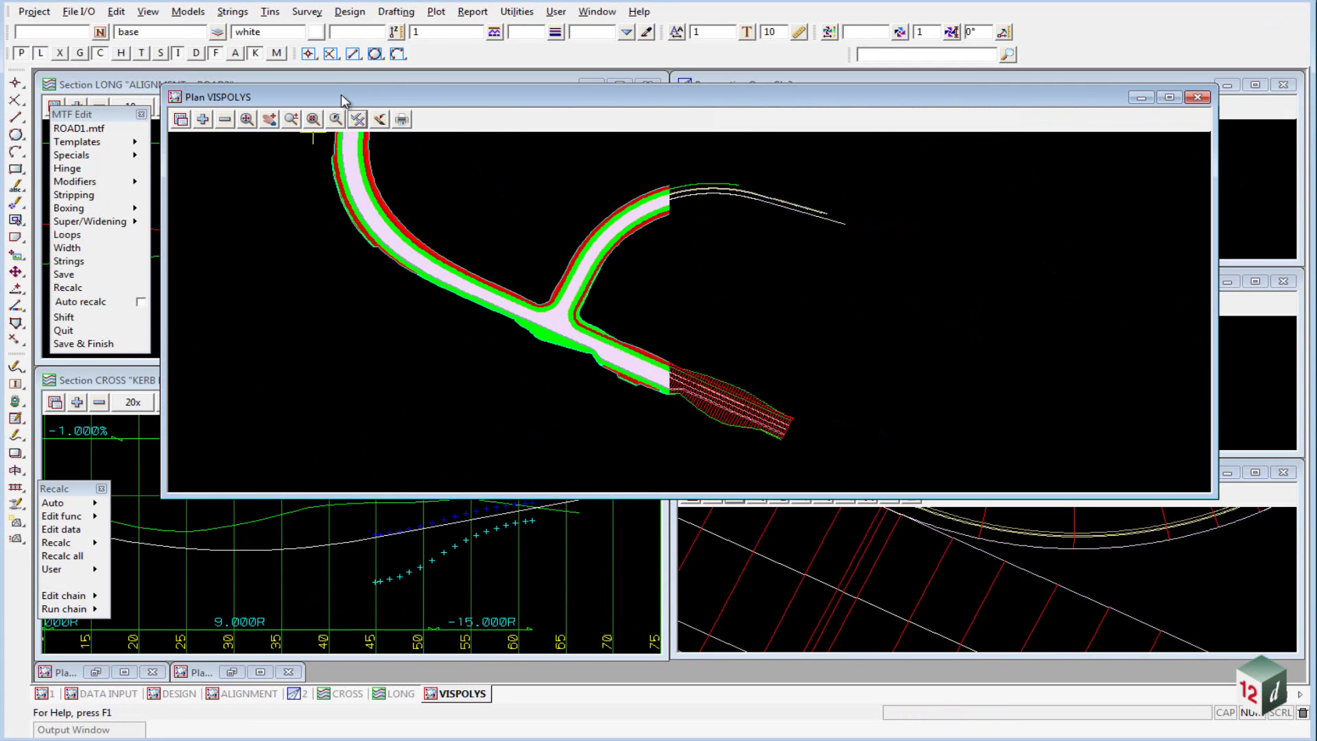
left_click(1140, 100)
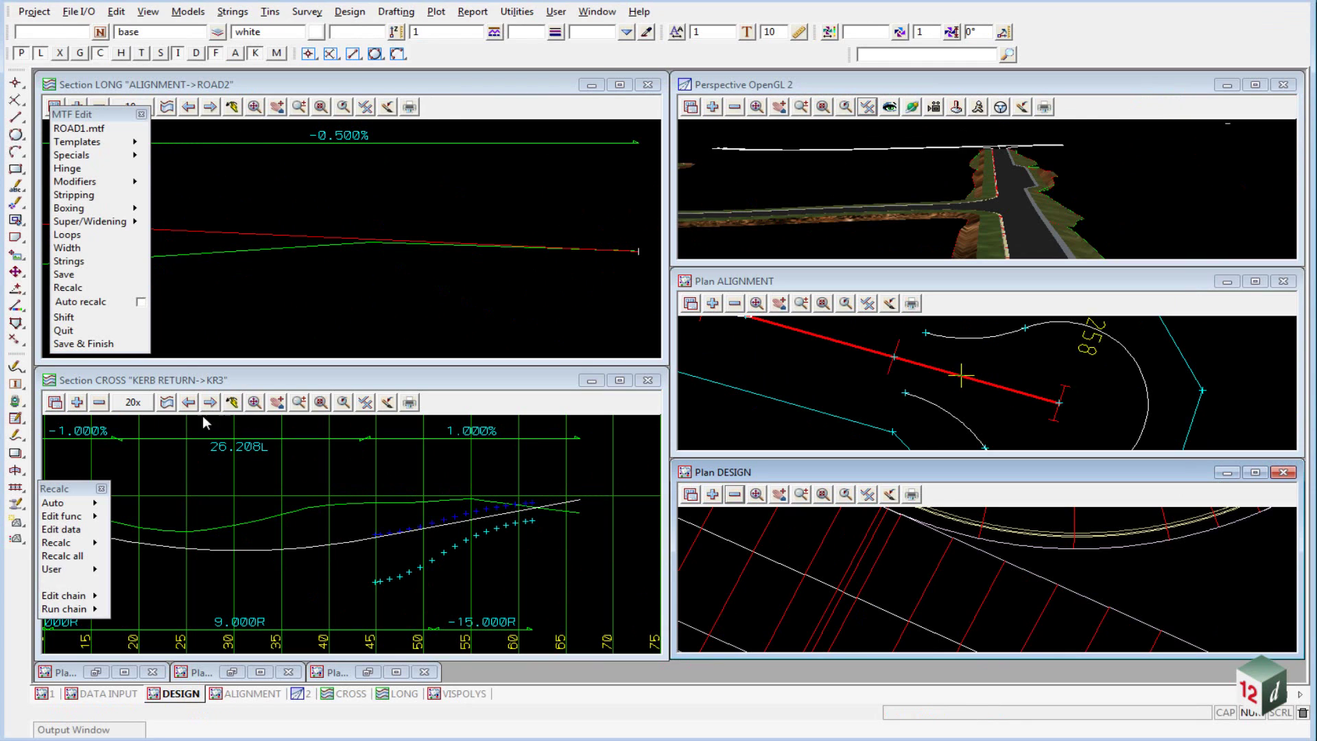
Step: Set the CROSS section view's vertical exaggeration to 2x and profile the ROAD1 SECTIONS string design 696 from the plan DESIGN view
left_click(133, 408)
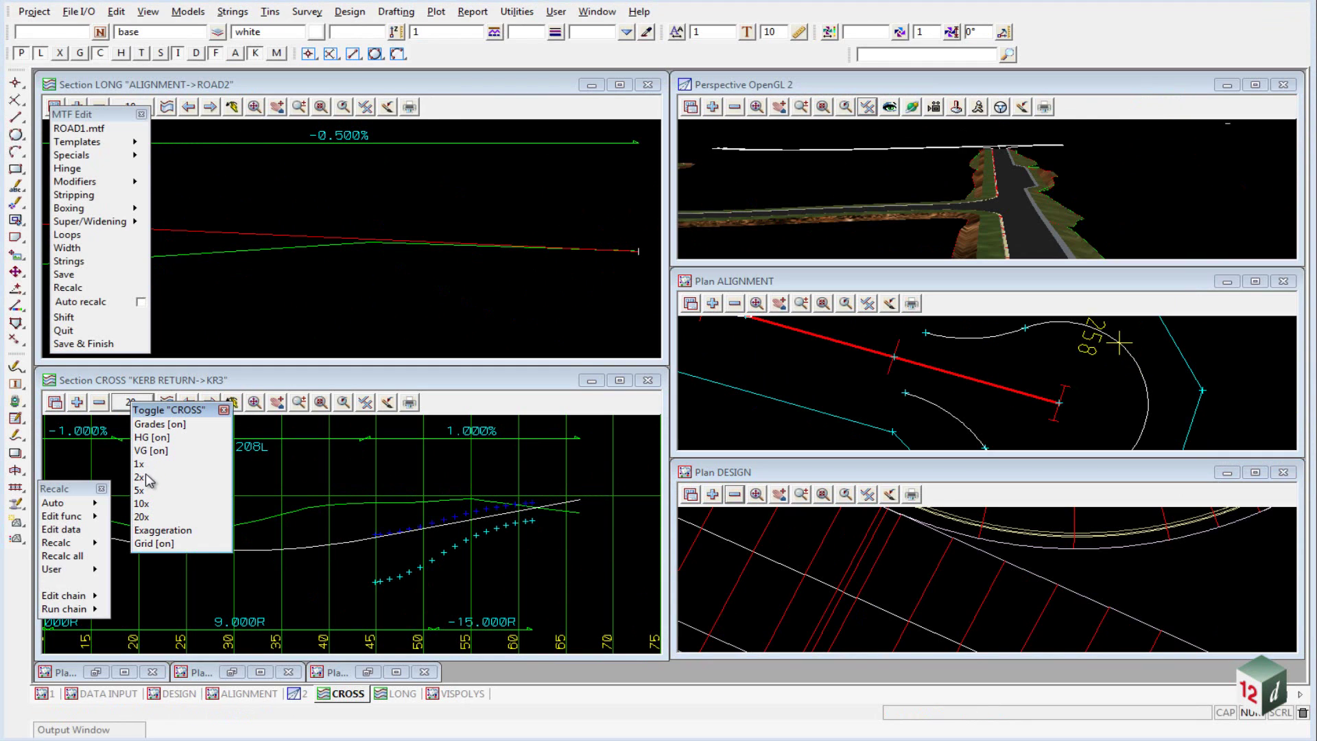
left_click(143, 478)
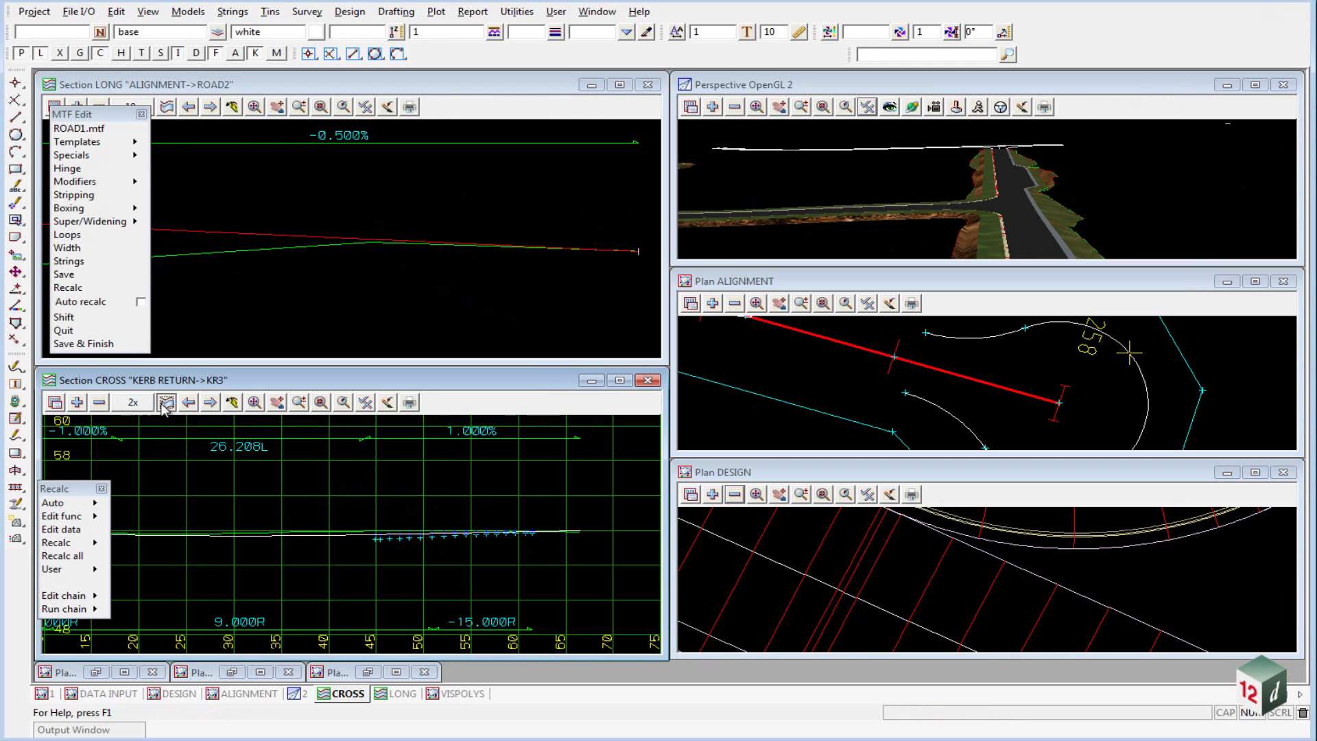
left_click(888, 578)
scroll(1014, 596, "down", 3)
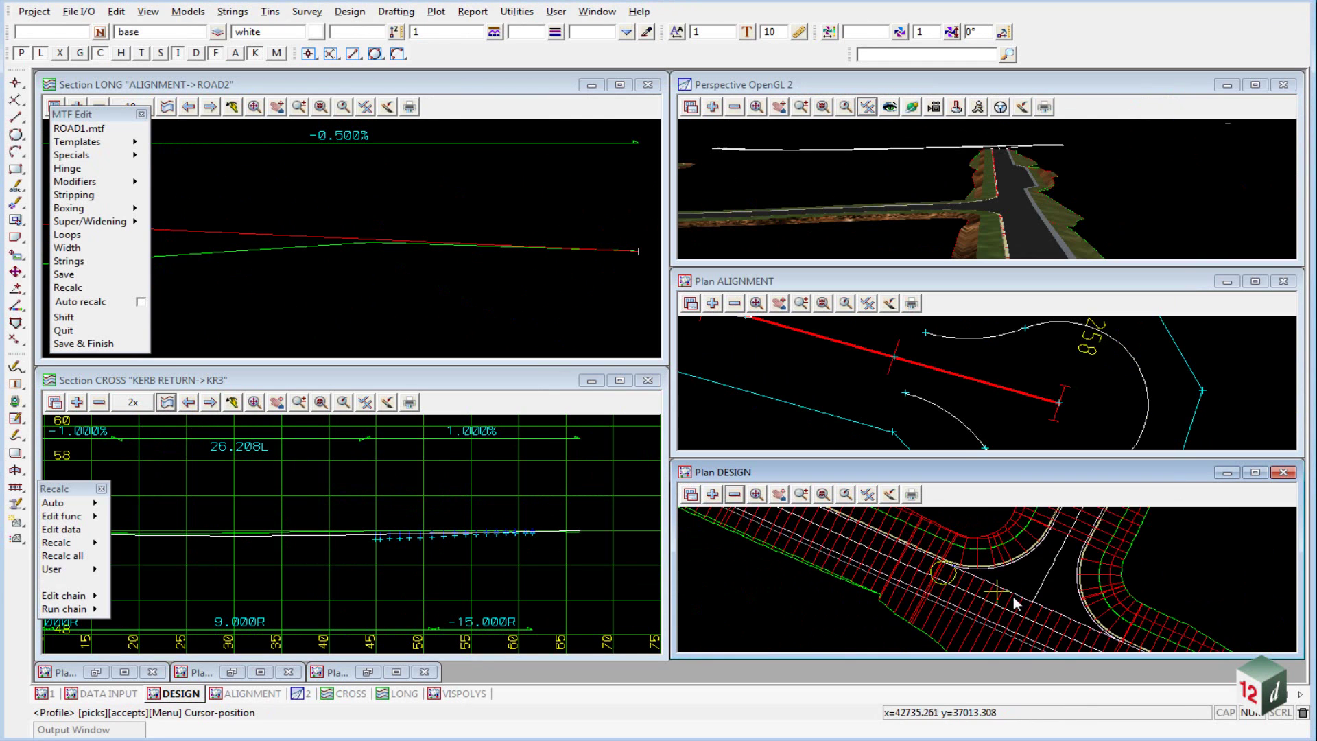
scroll(927, 557, "up", 2)
left_click(899, 566)
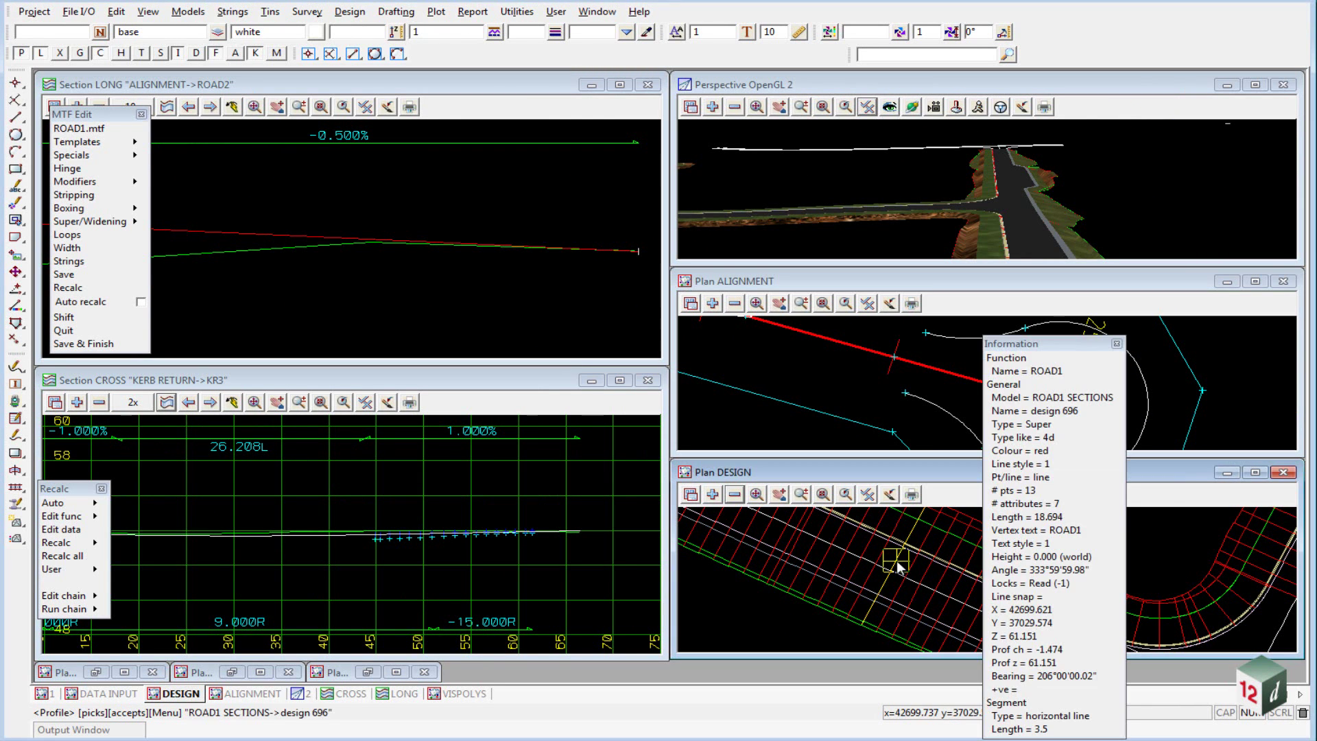
middle_click(898, 566)
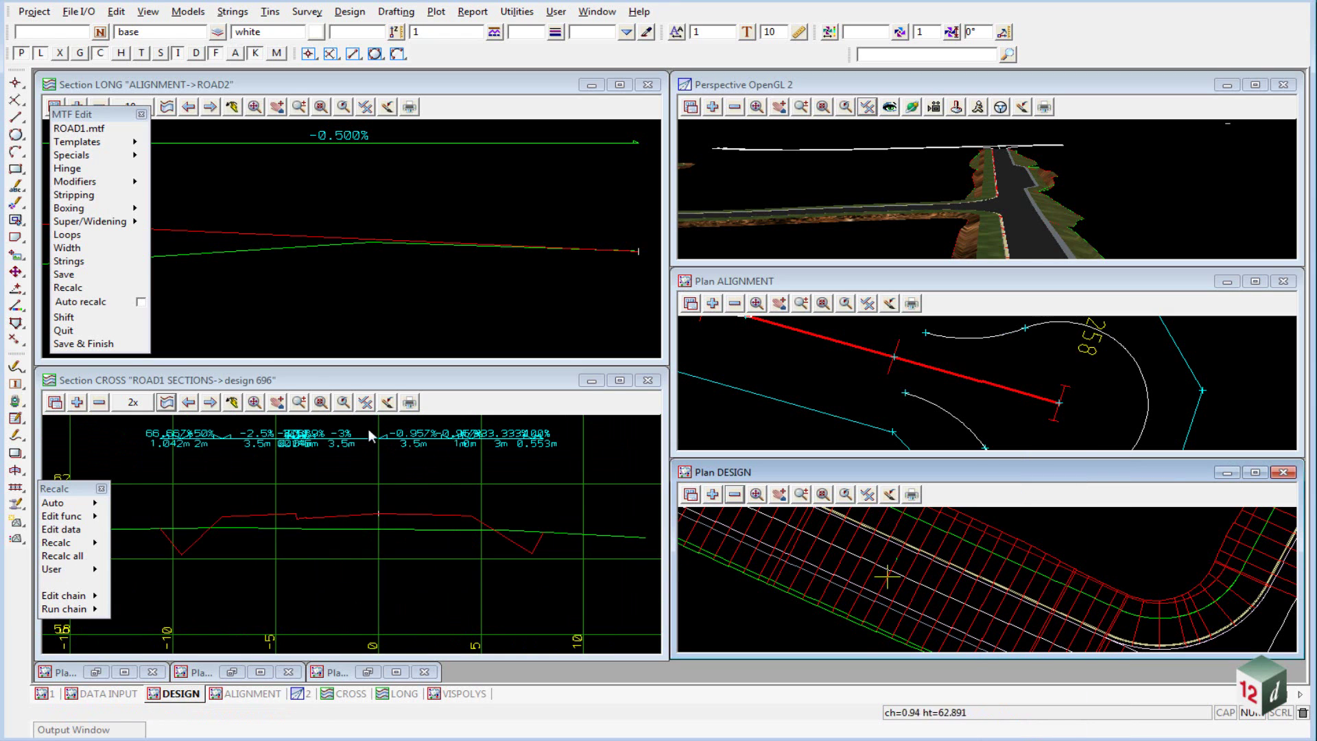
Step: Maximise the CROSS section view and add the models ROAD1 KERBING SECTIONS, ROAD1 SUBBASE SECTIONS and ROAD1 SUBGRADE SECTIONS to it
double_click(318, 381)
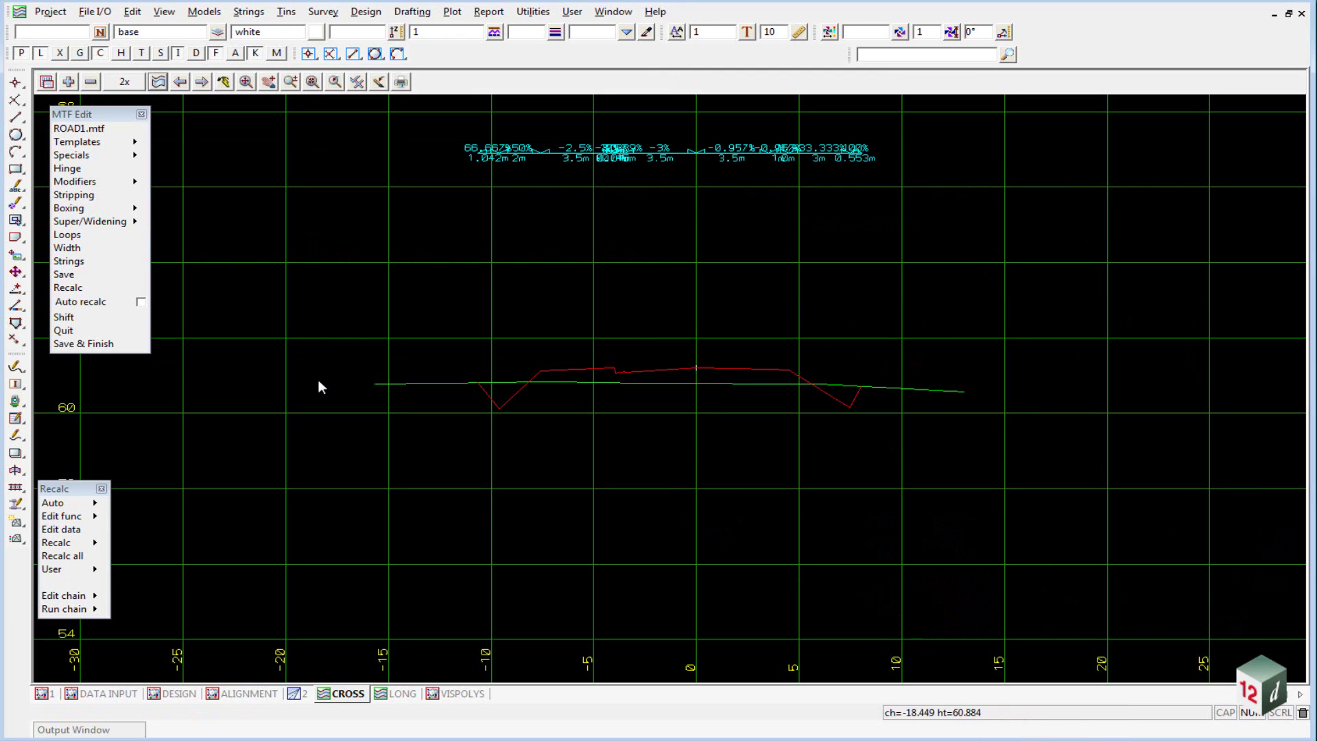
scroll(653, 374, "up", 2)
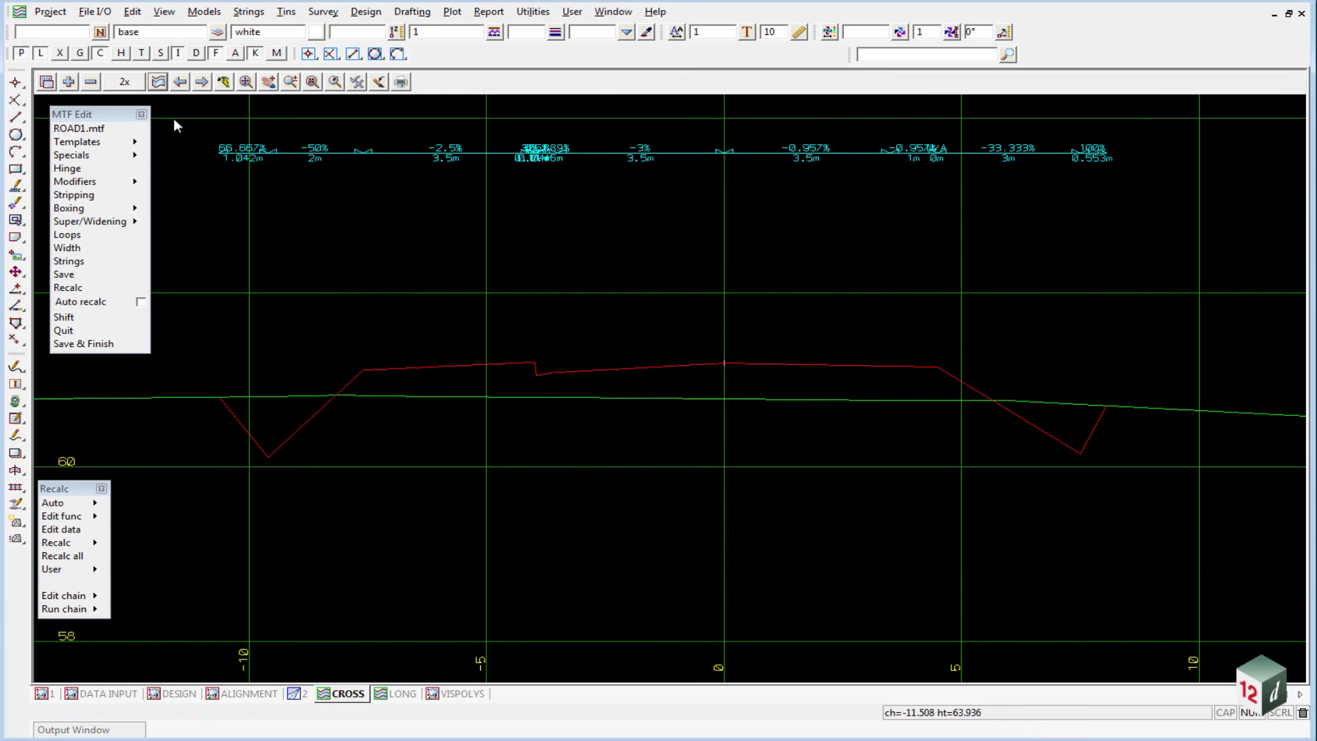
left_click(68, 82)
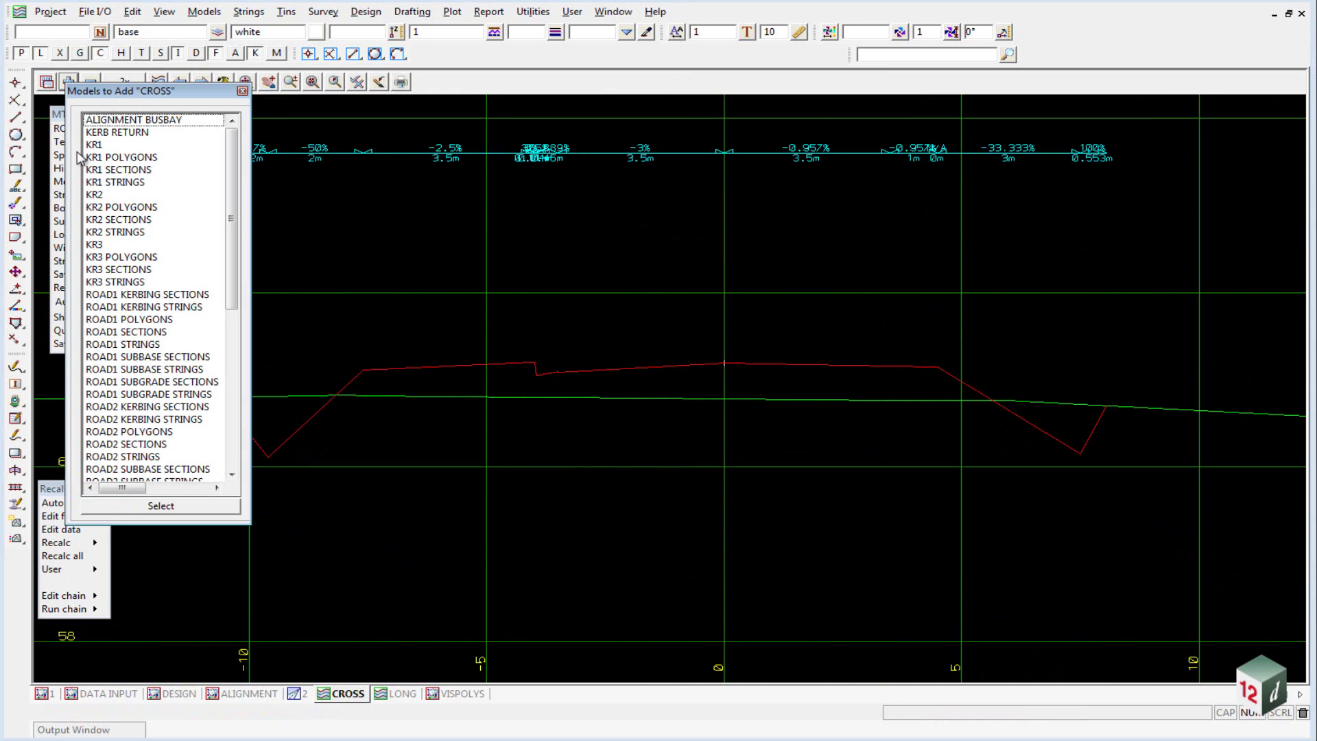
left_click(165, 296)
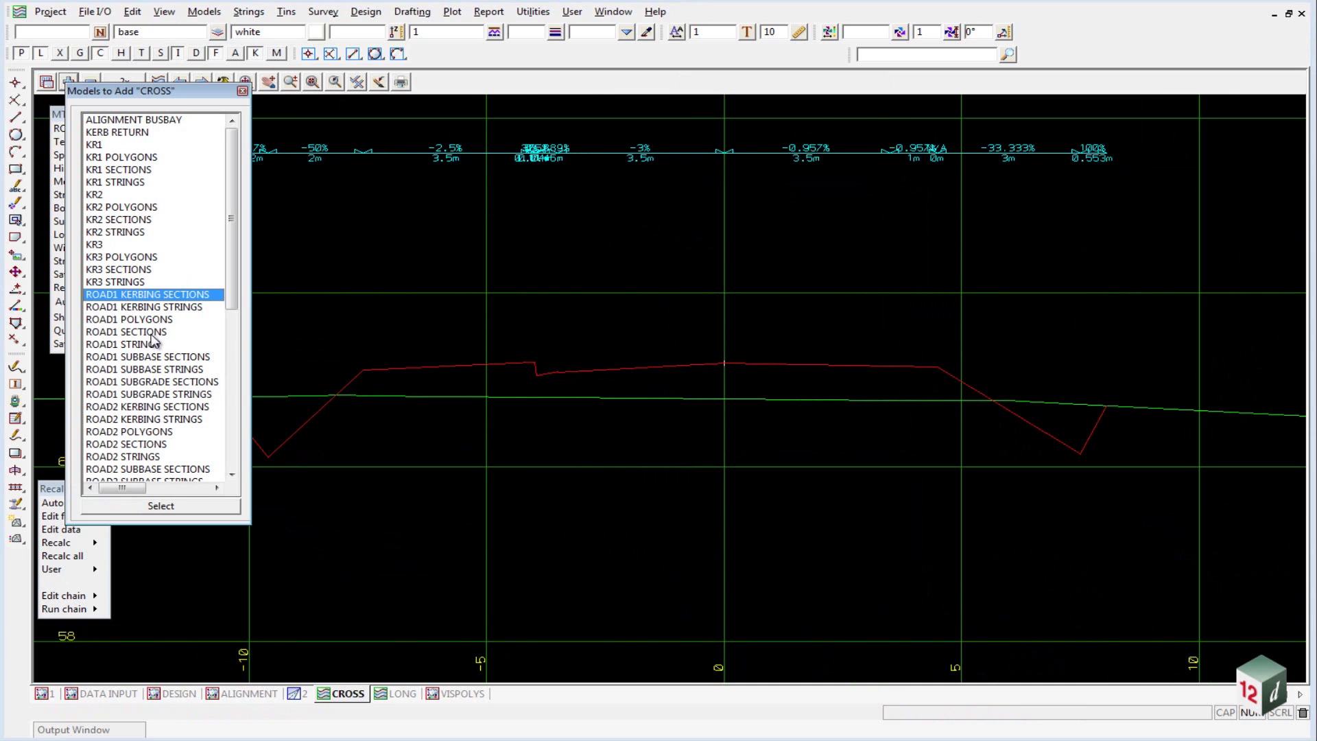
left_click(159, 358)
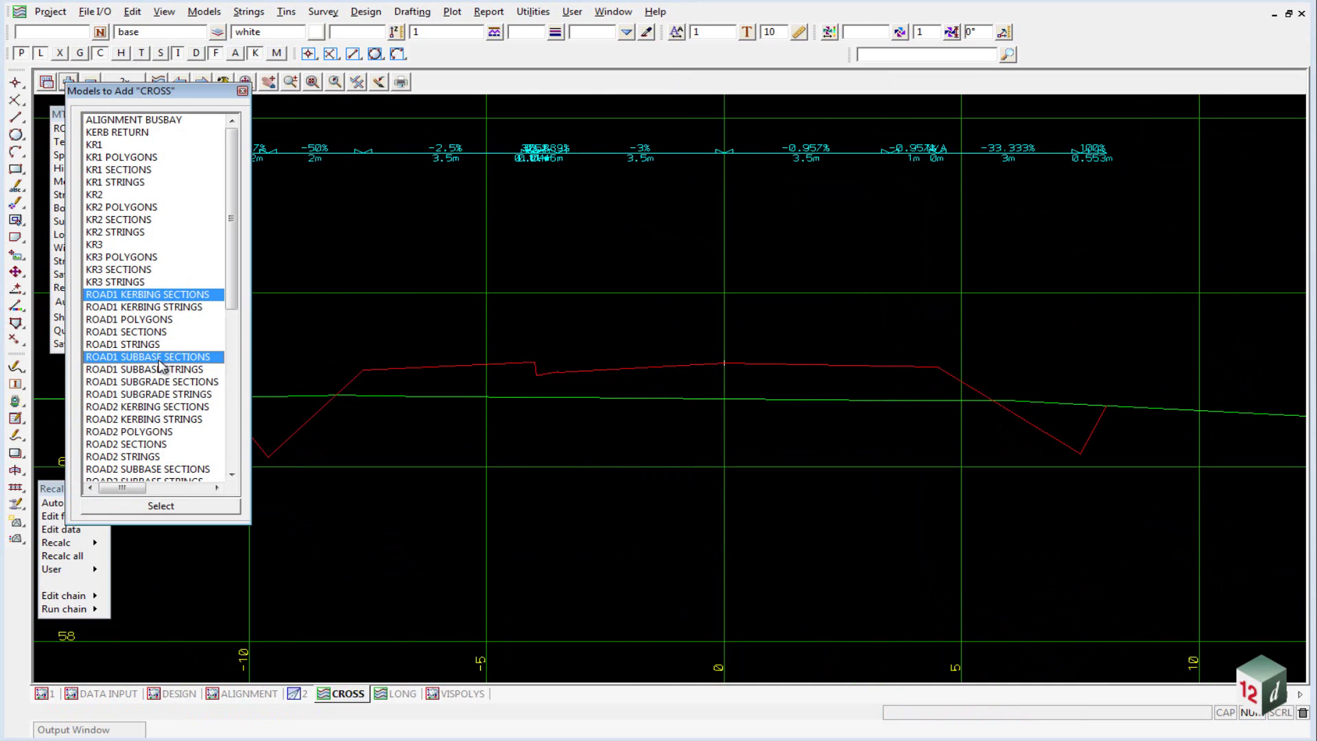
left_click(159, 381)
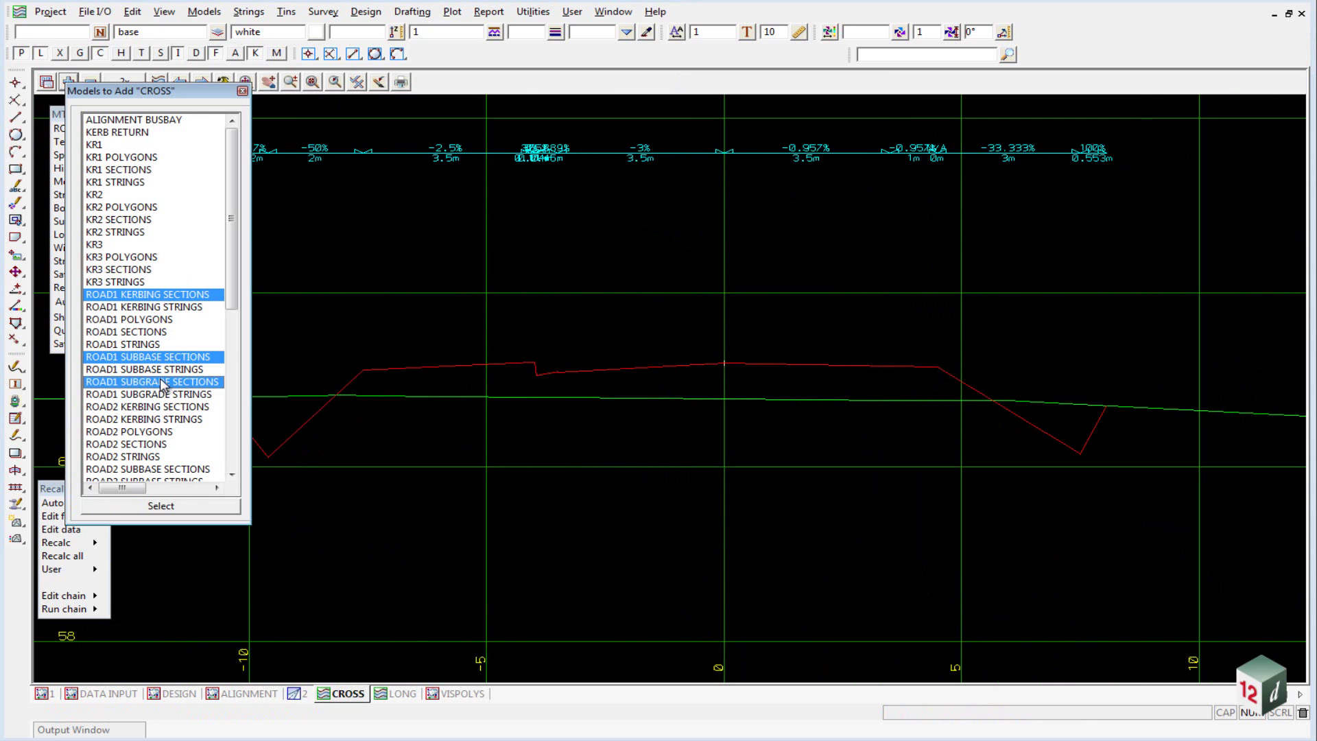
left_click(183, 506)
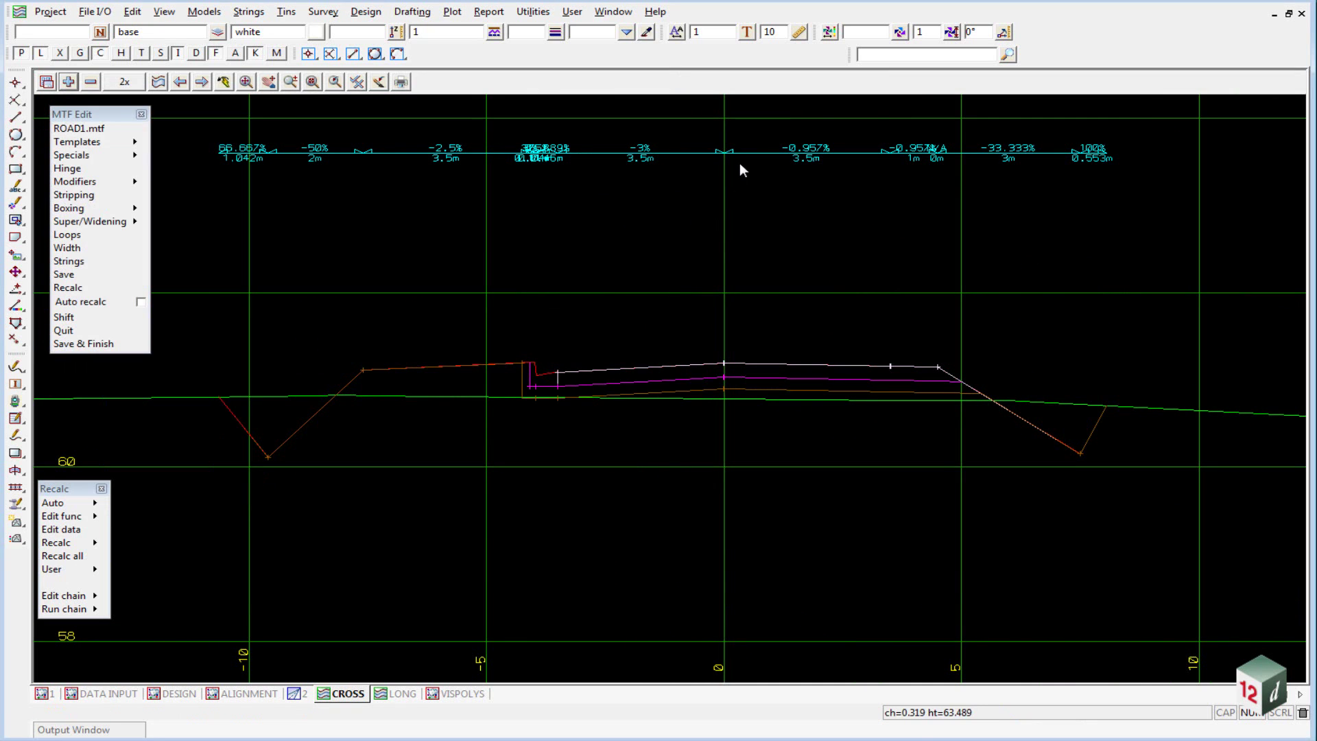
Step: Inquire on the ROAD1 KERBING SECTIONS string at the kerb and examine its course from the kerb to the opposite batter
scroll(508, 426, "up", 1)
scroll(604, 336, "up", 8)
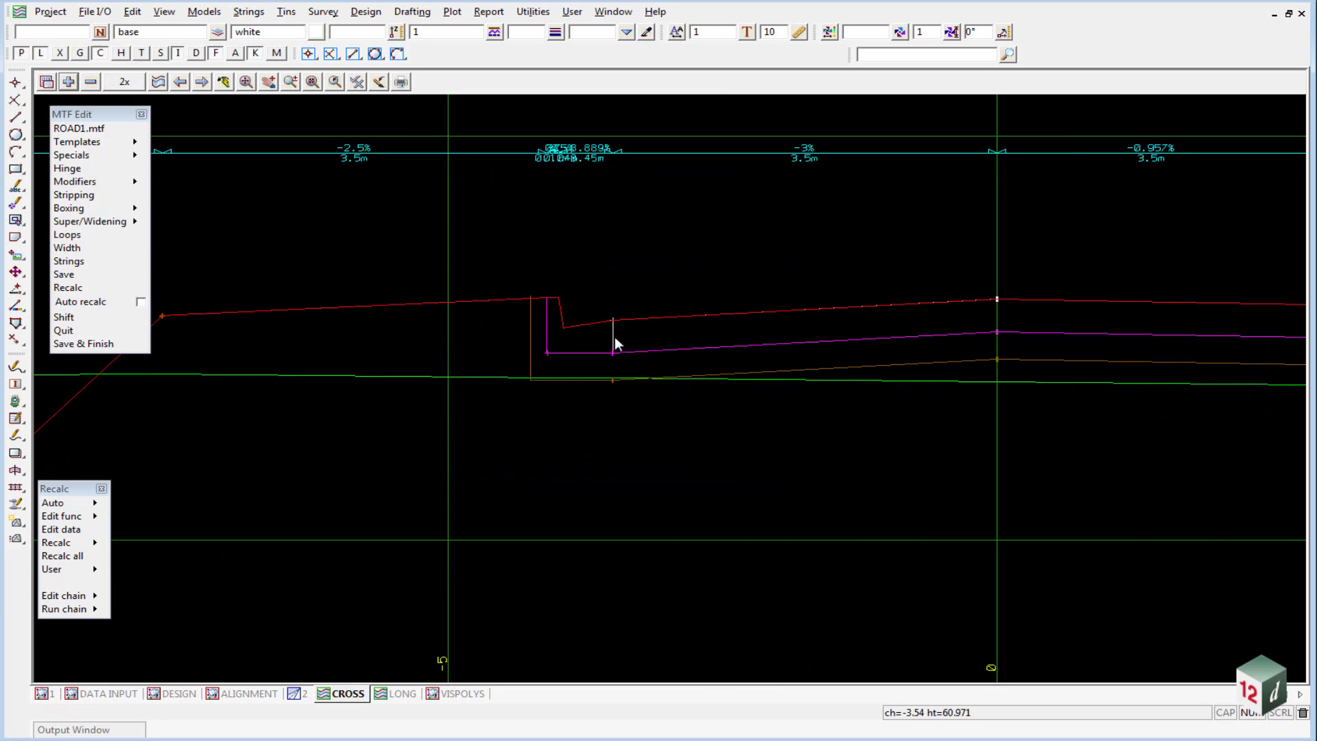
scroll(535, 357, "down", 2)
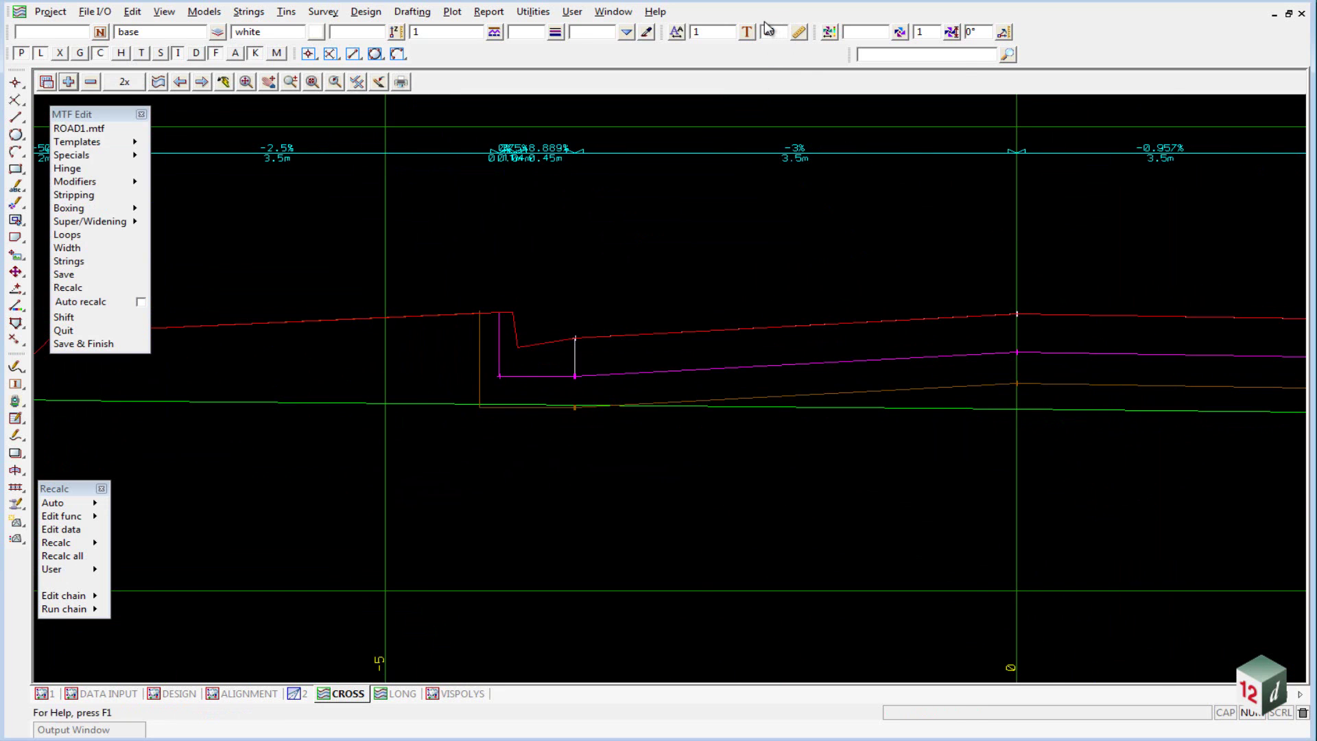
key("ctrl+i")
left_click(575, 353)
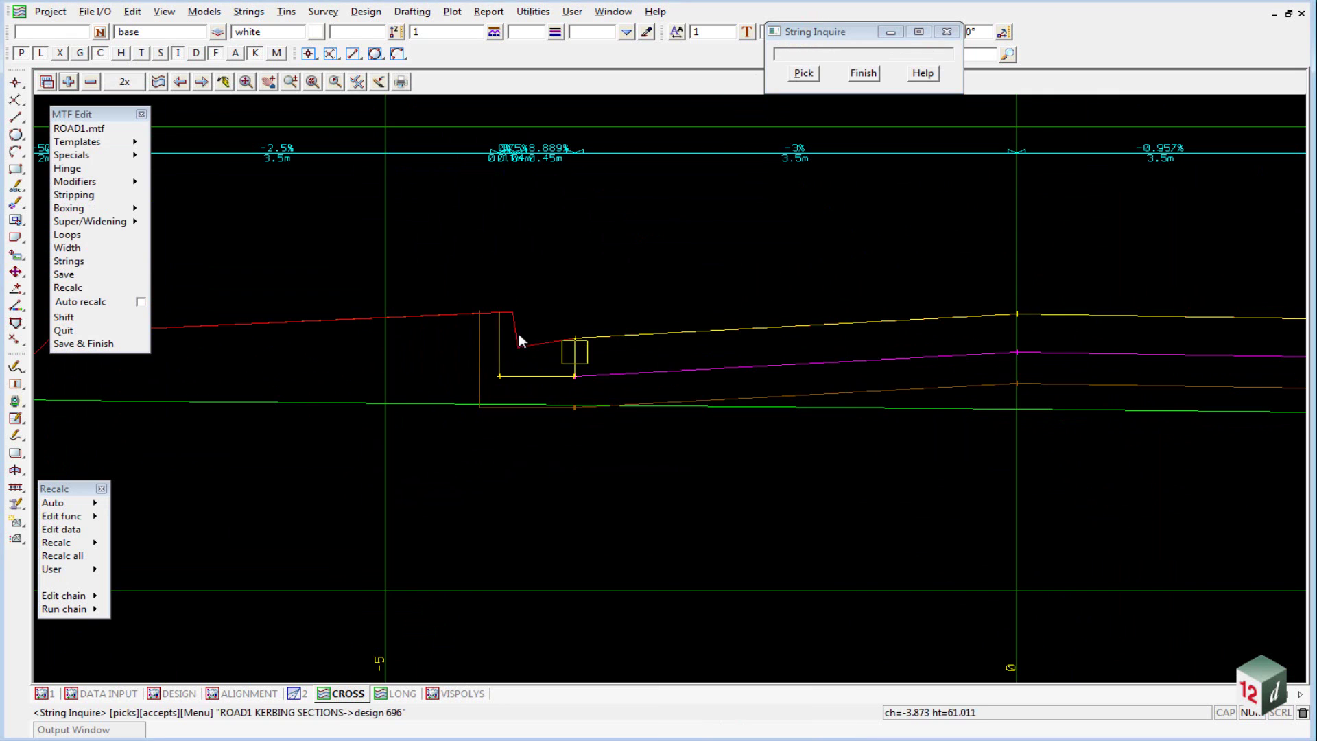
scroll(722, 306, "down", 3)
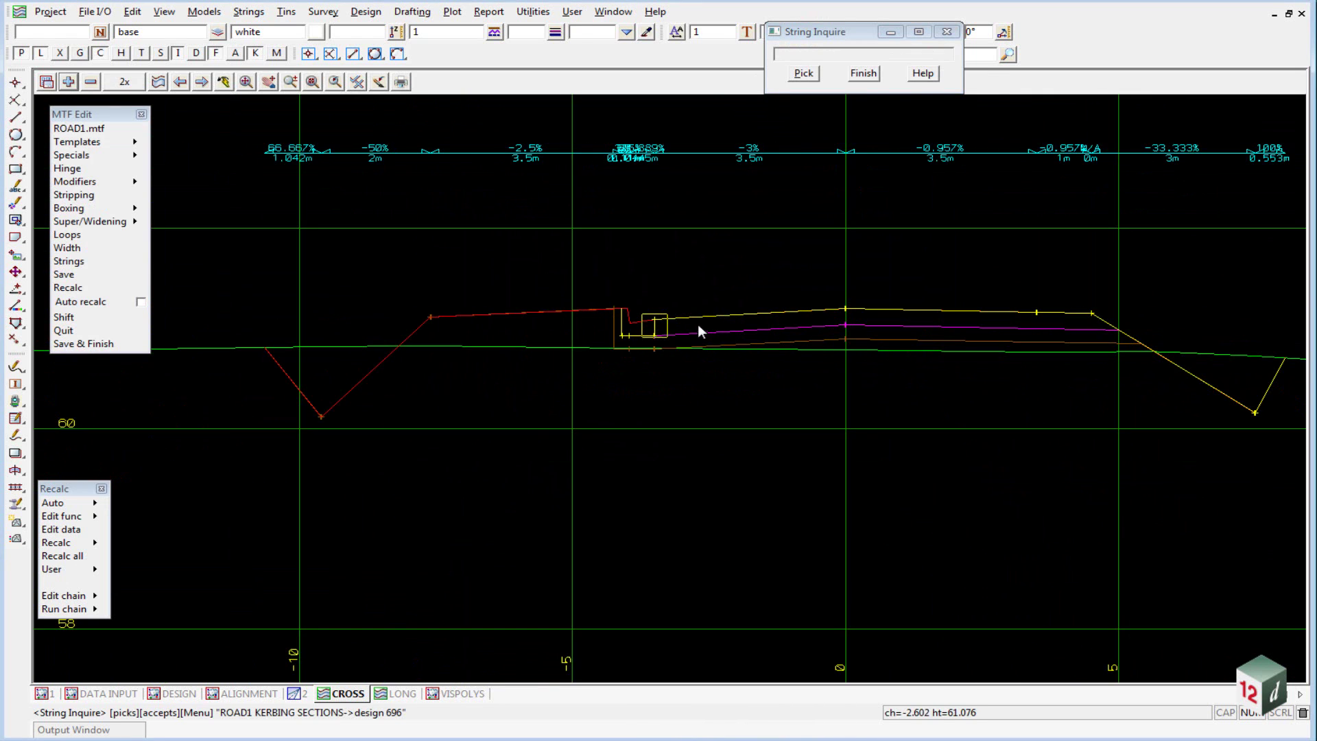
scroll(648, 328, "up", 2)
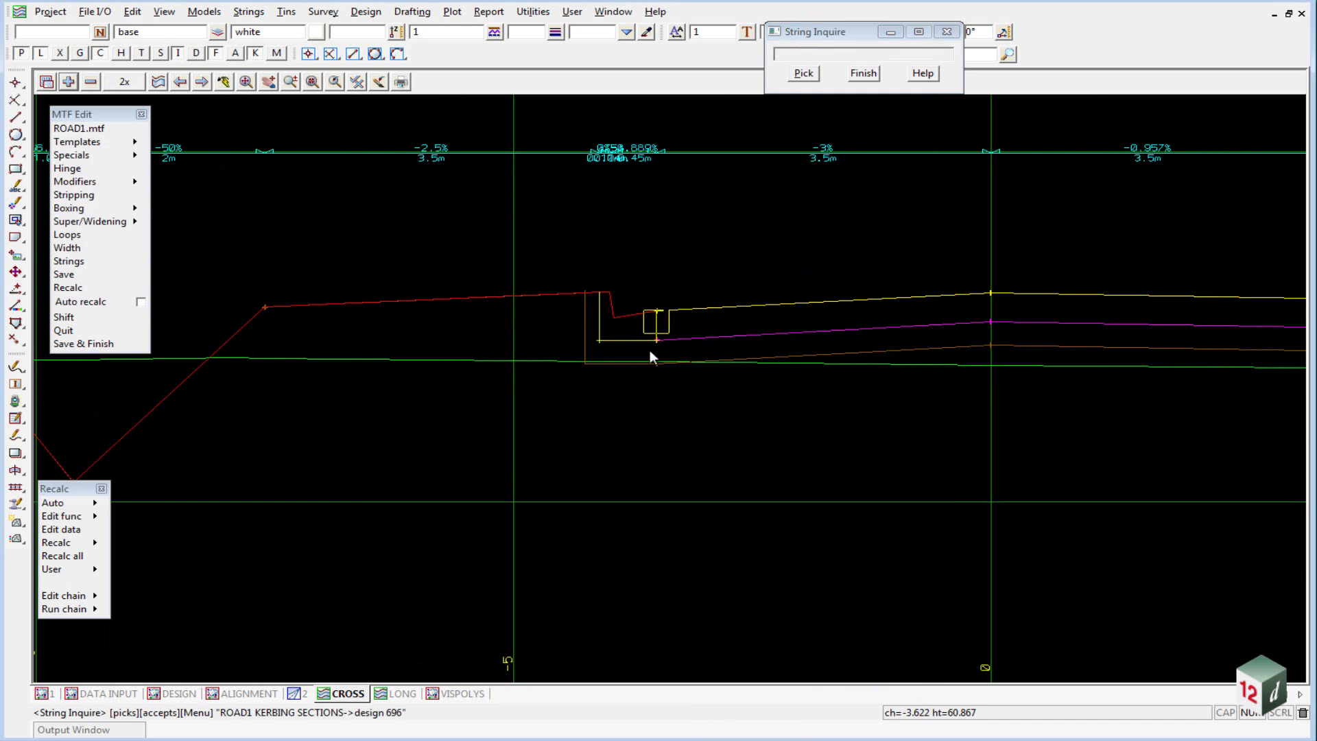
left_click(717, 247)
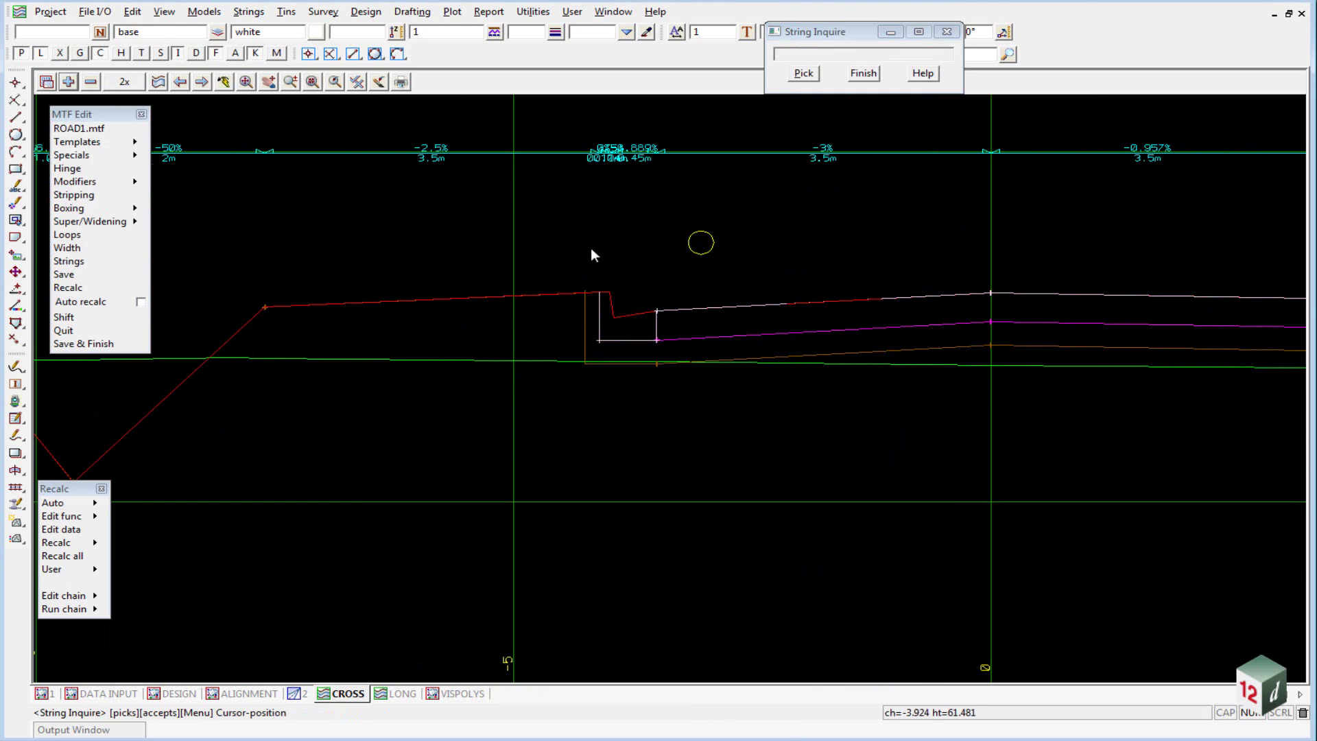
scroll(597, 267, "down", 2)
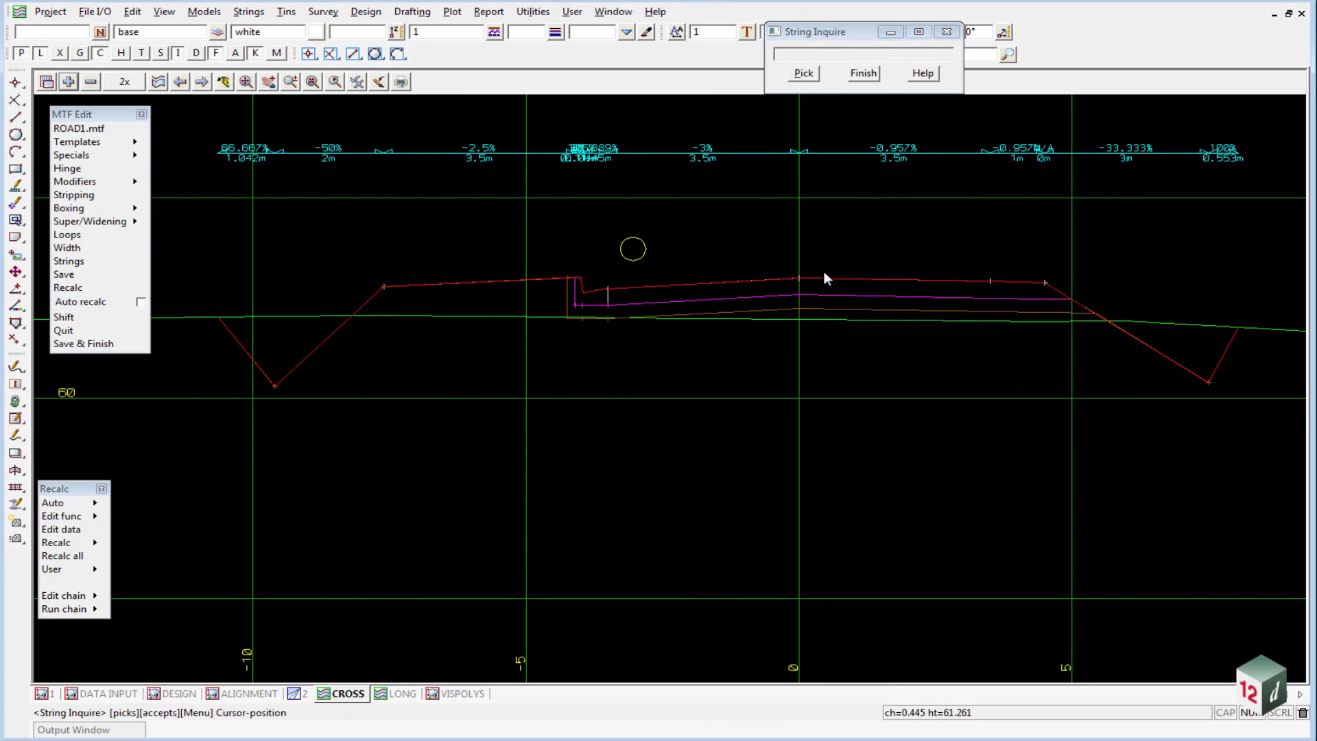
scroll(1022, 271, "up", 3)
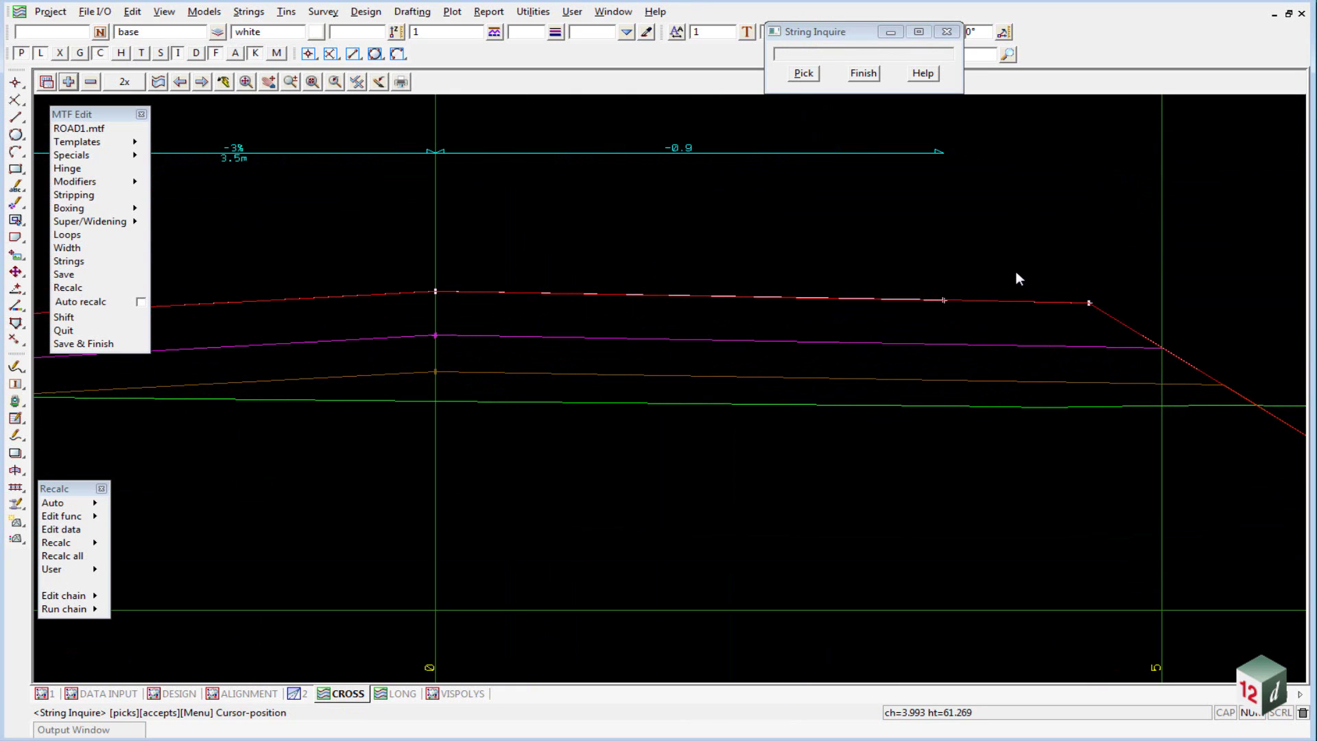
scroll(635, 263, "down", 2)
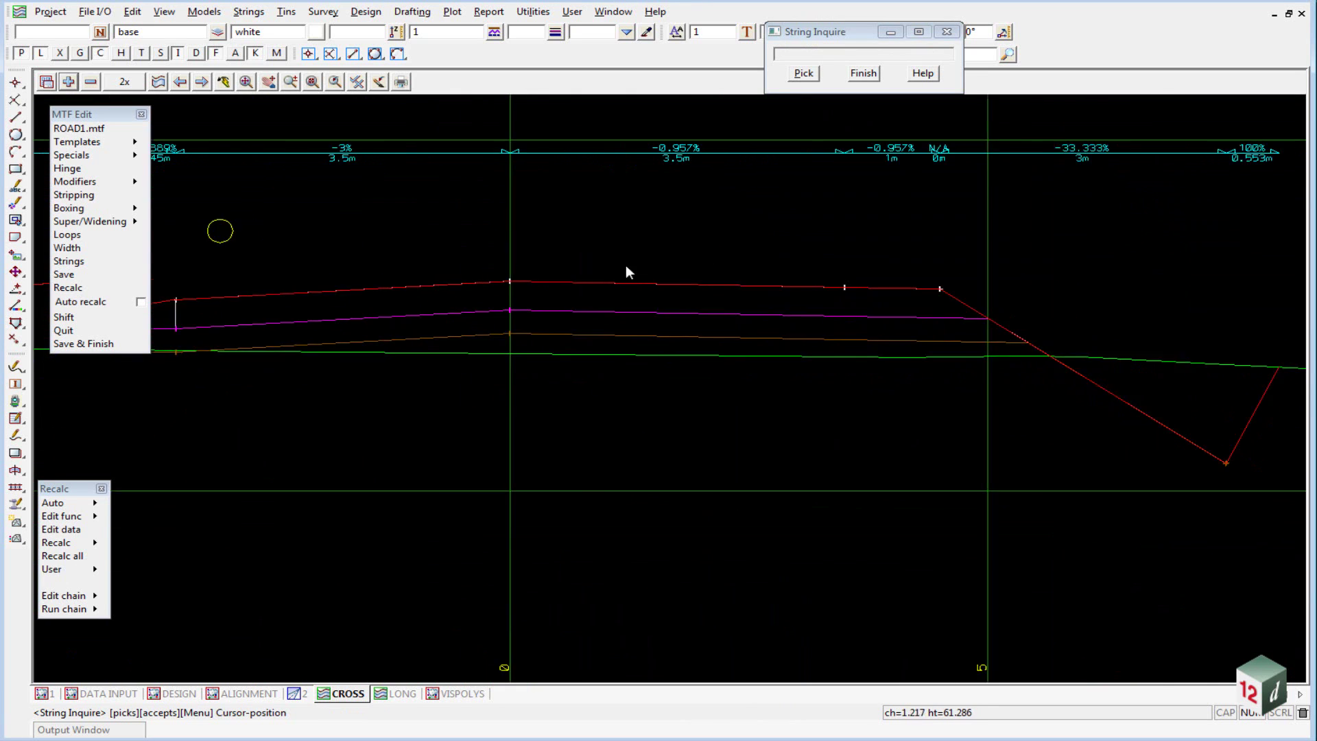
scroll(1189, 403, "down", 2)
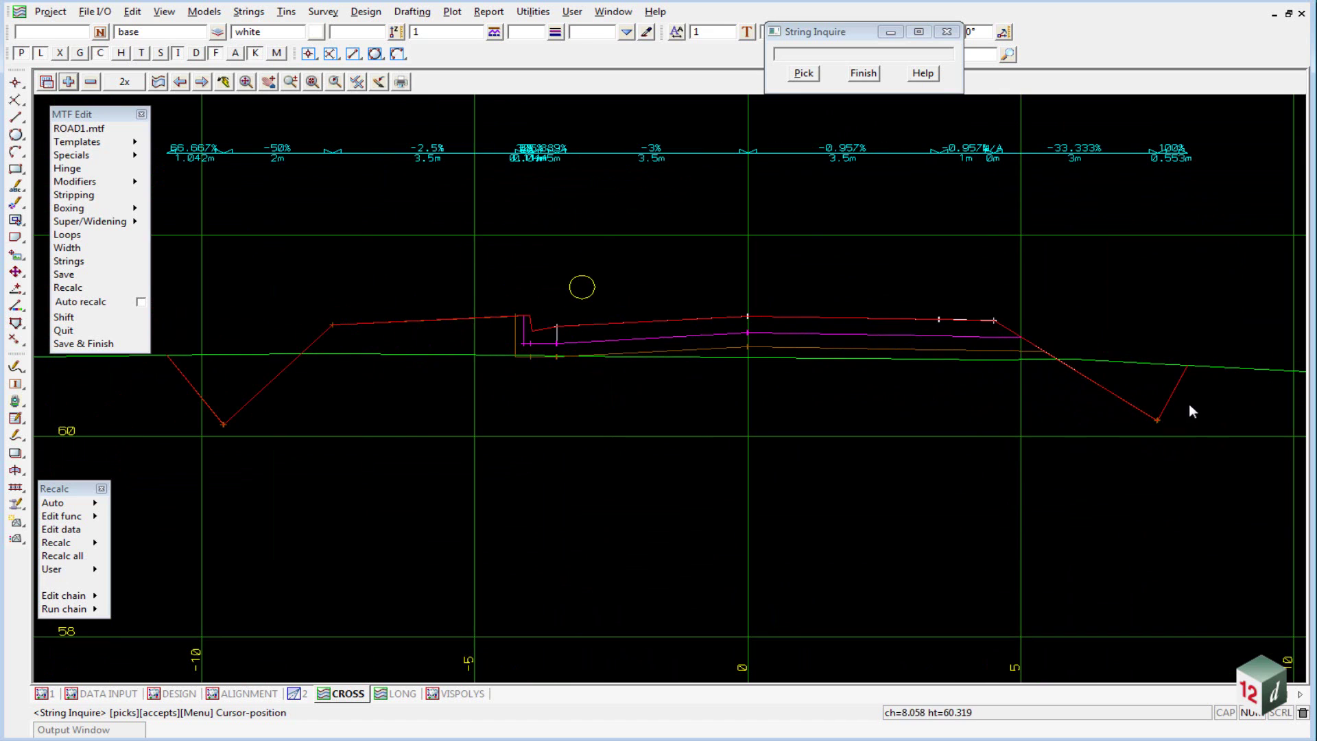
Step: Inquire on the ROAD1 SUBBASE SECTIONS string and examine its shape beneath the kerb and pavement
left_click(592, 343)
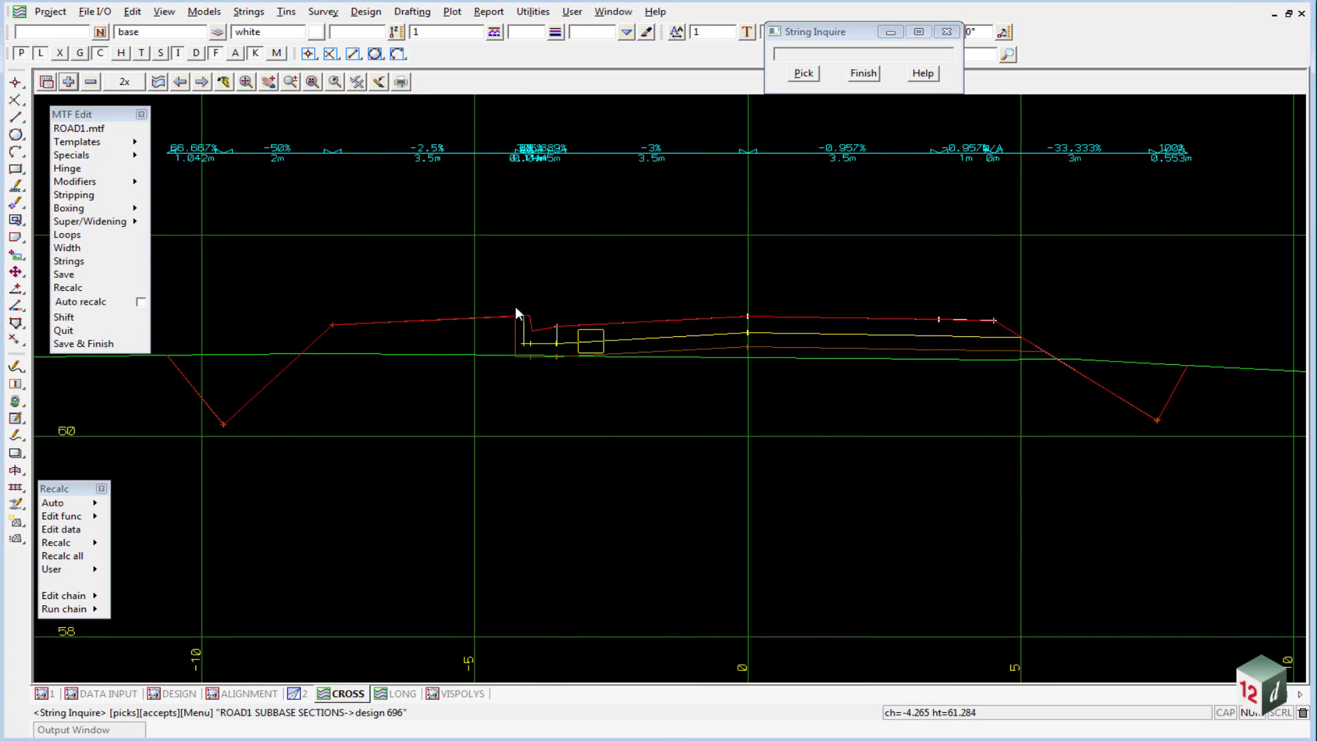
scroll(534, 322, "up", 2)
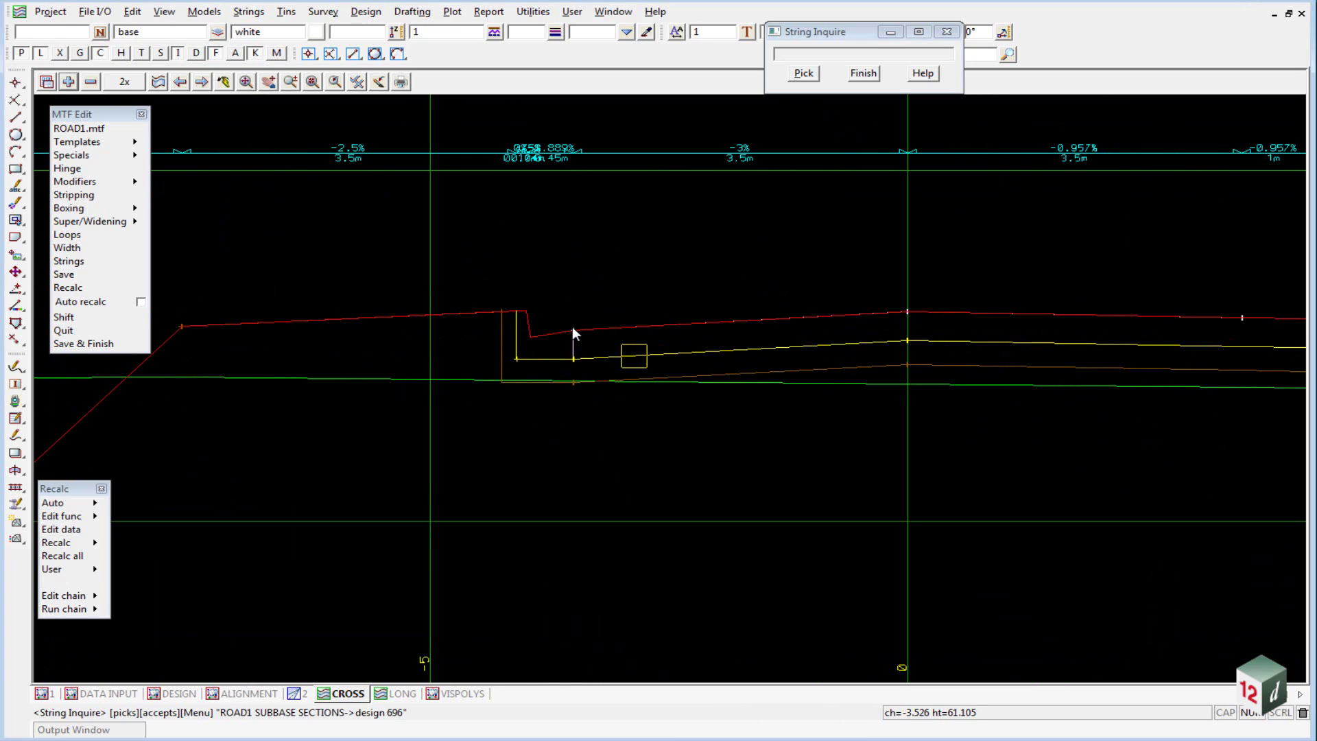
scroll(385, 352, "down", 2)
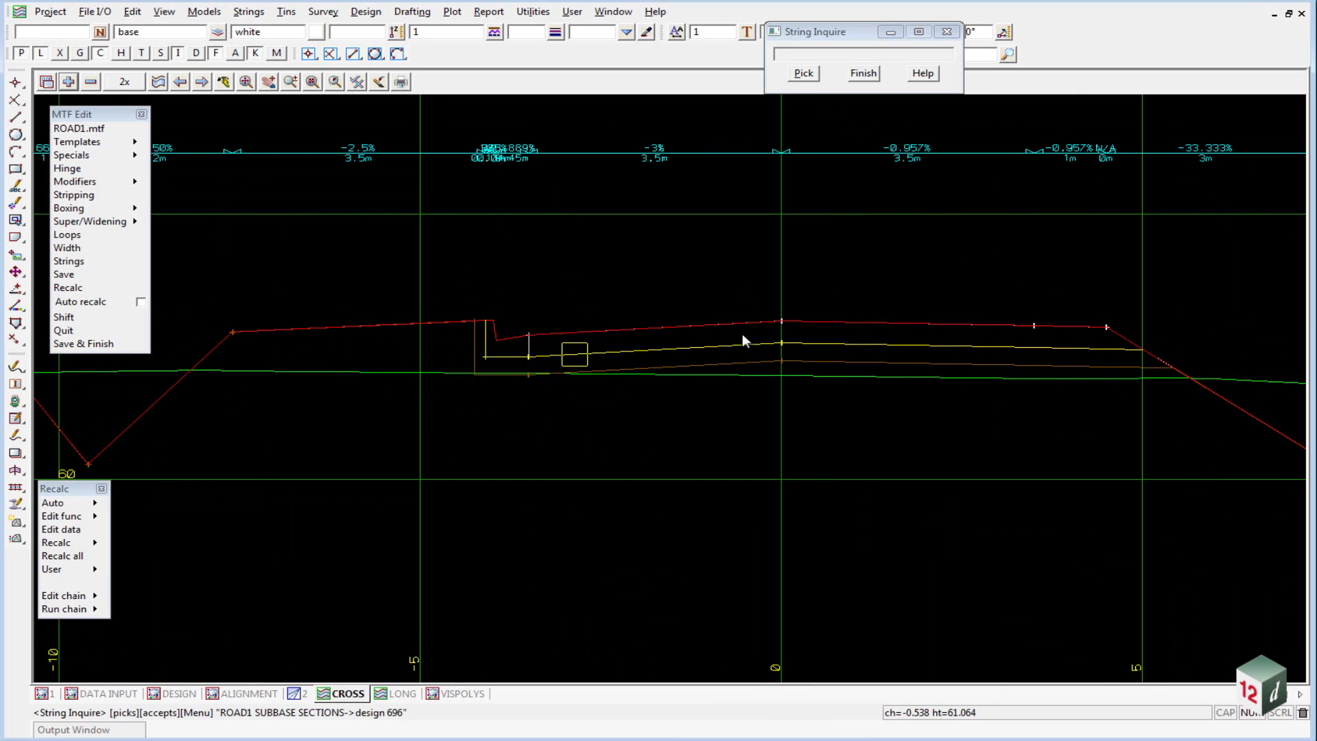
Step: Inquire on the ROAD1 SUBGRADE SECTIONS string, examine it from the footpath to the opposite batter, and finish the string inquiry
left_click(636, 370)
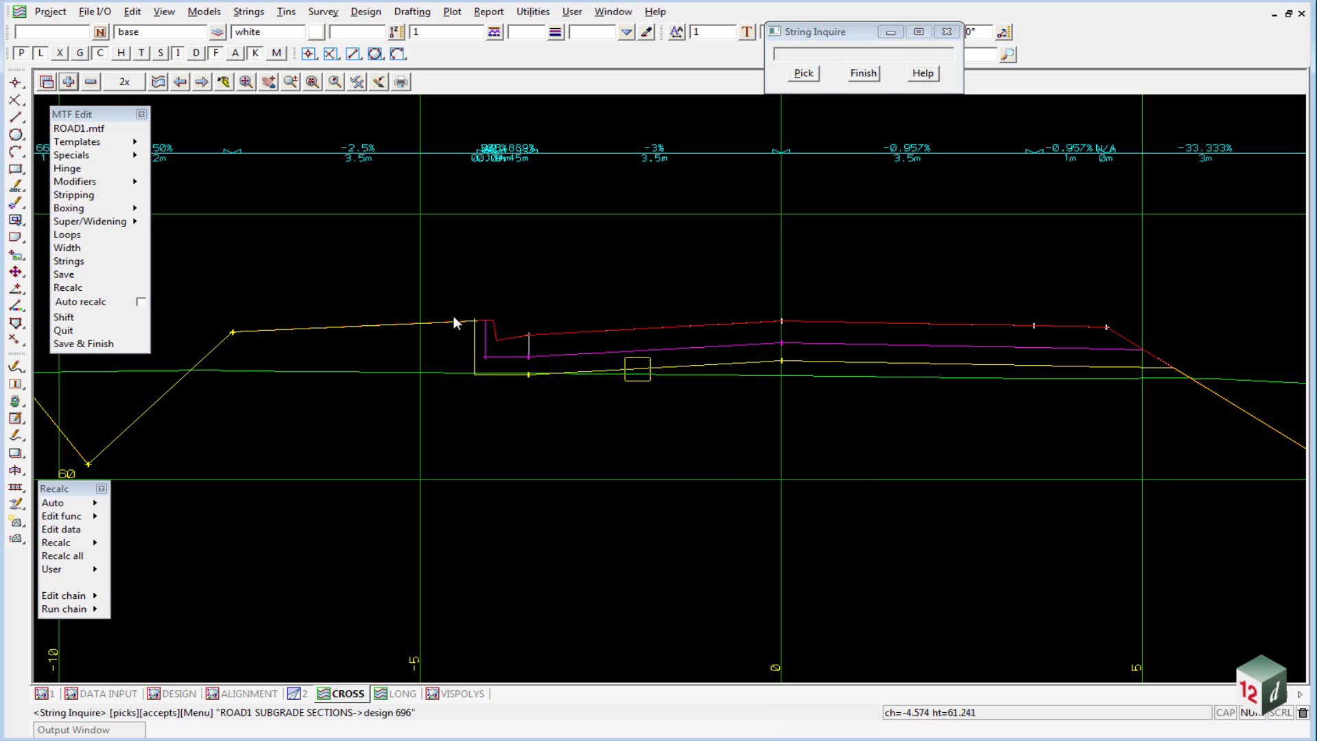
scroll(479, 320, "up", 2)
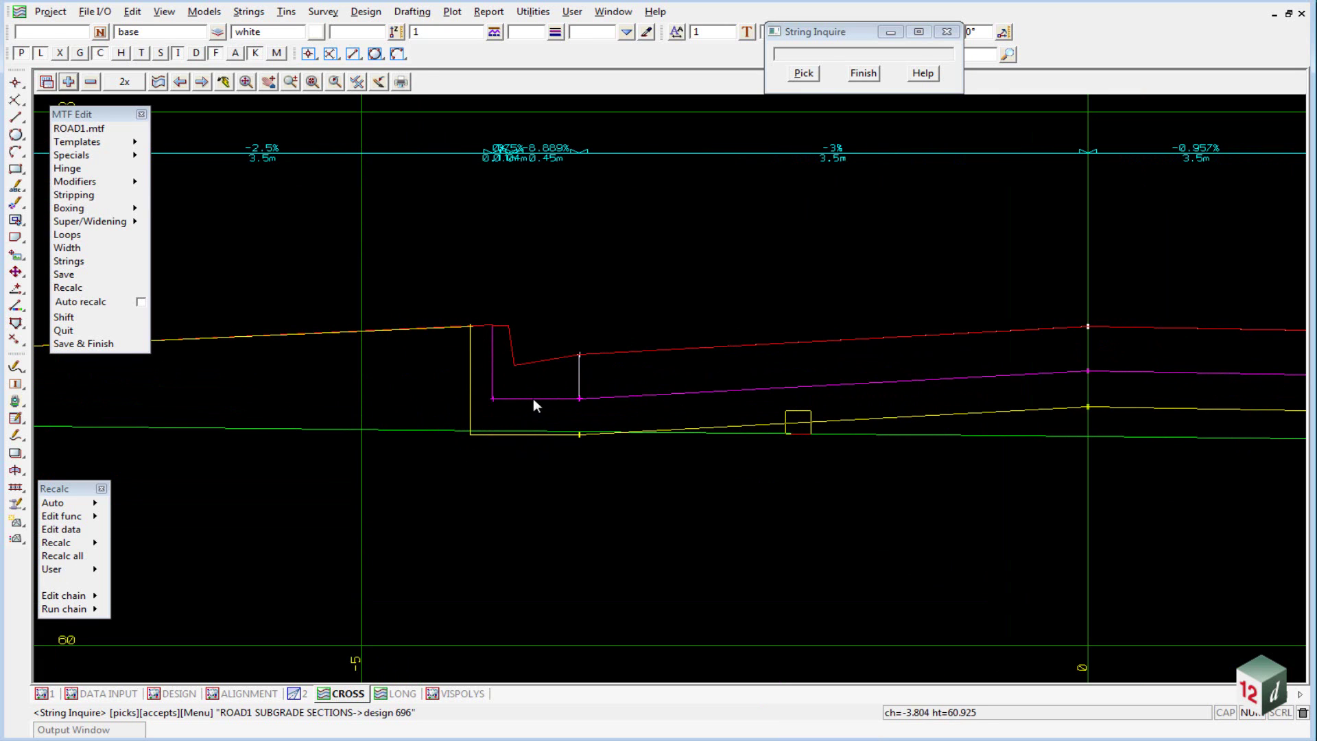
scroll(511, 391, "down", 1)
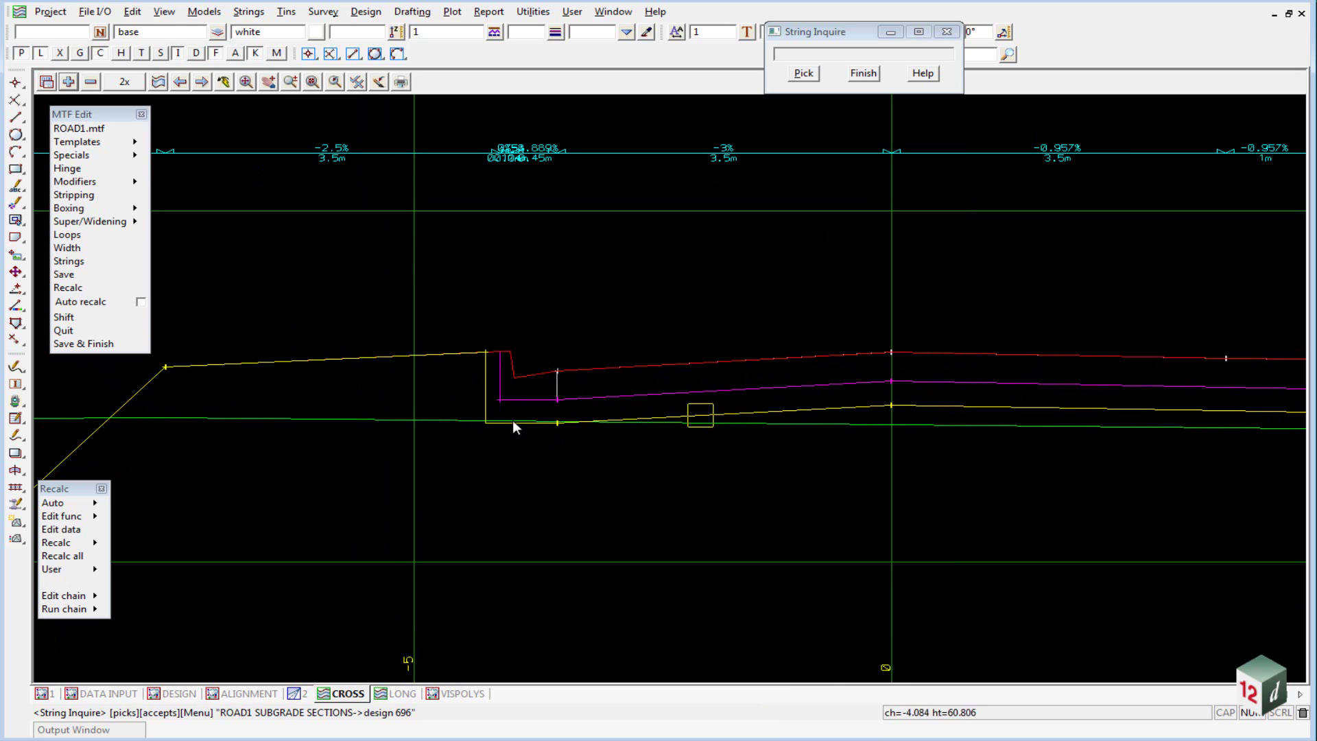
scroll(450, 350, "down", 1)
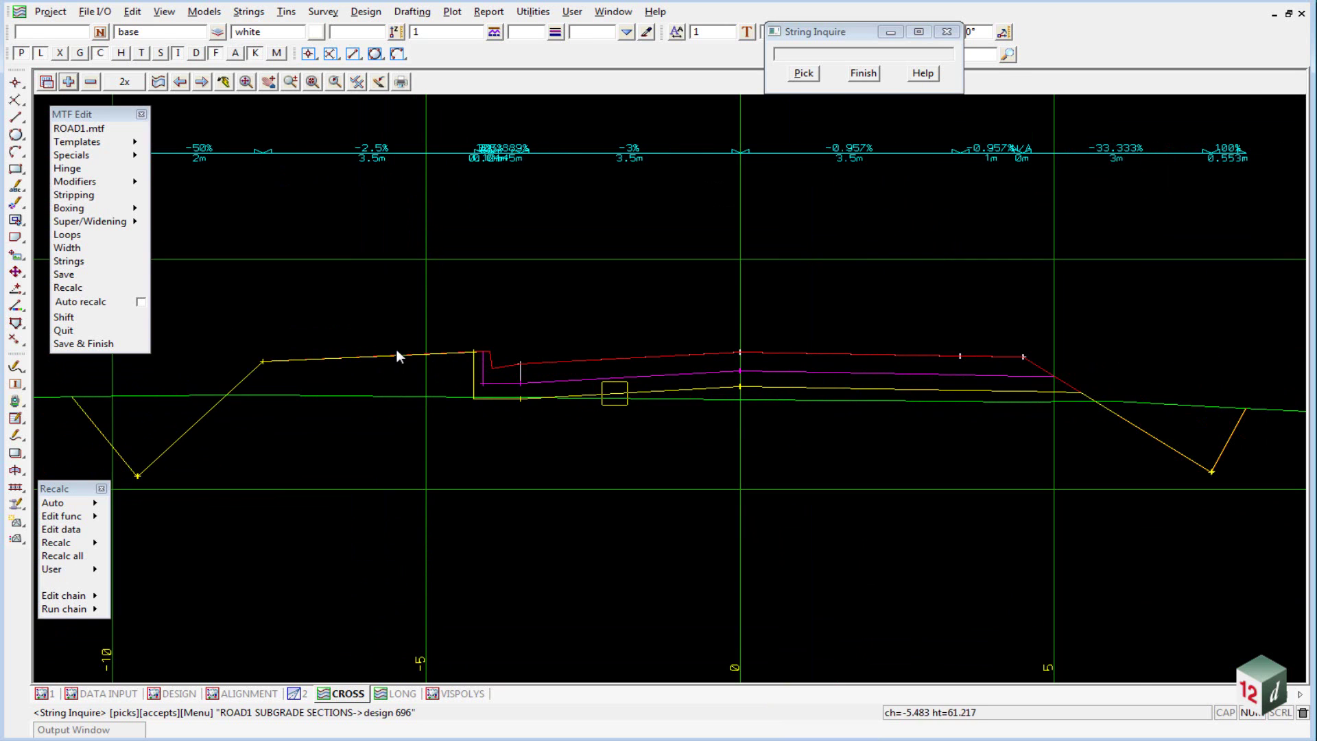
scroll(620, 336, "up", 1)
scroll(1028, 390, "down", 1)
scroll(1043, 379, "up", 2)
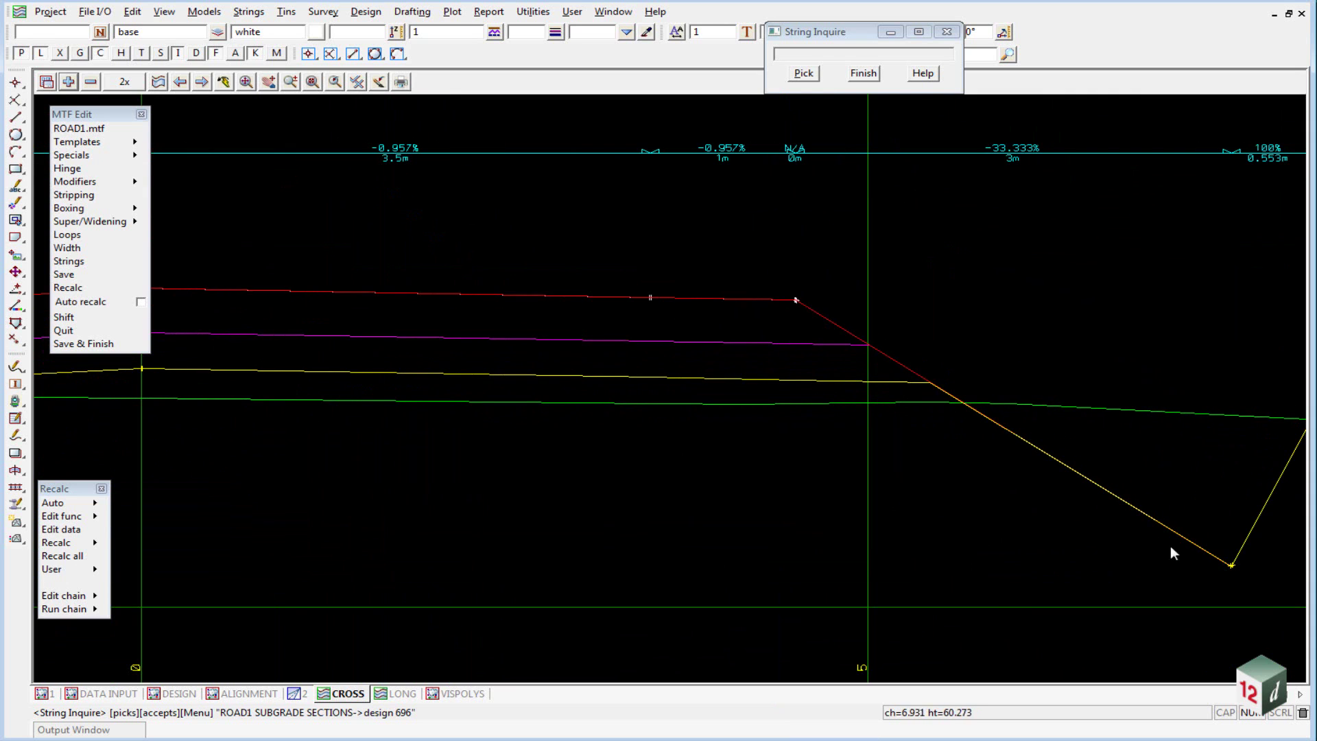
scroll(1120, 327, "down", 1)
scroll(1044, 367, "down", 1)
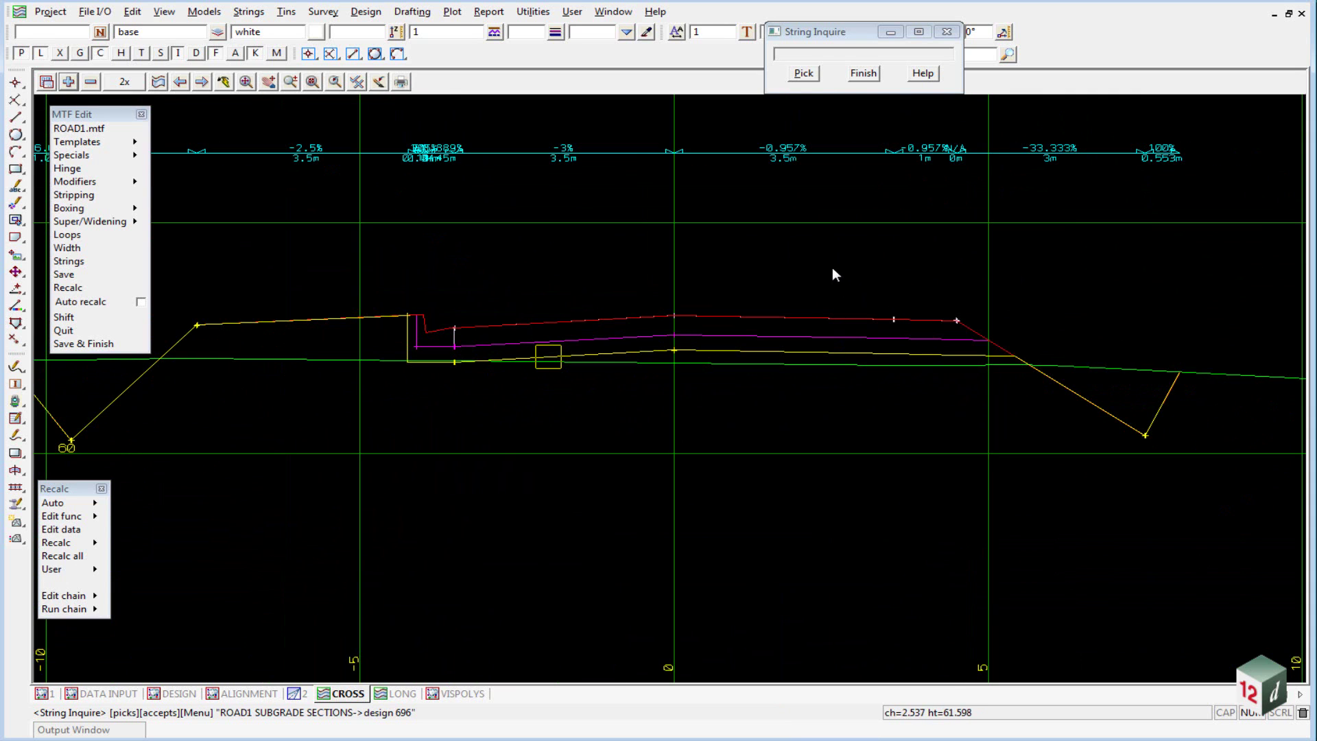
left_click(864, 73)
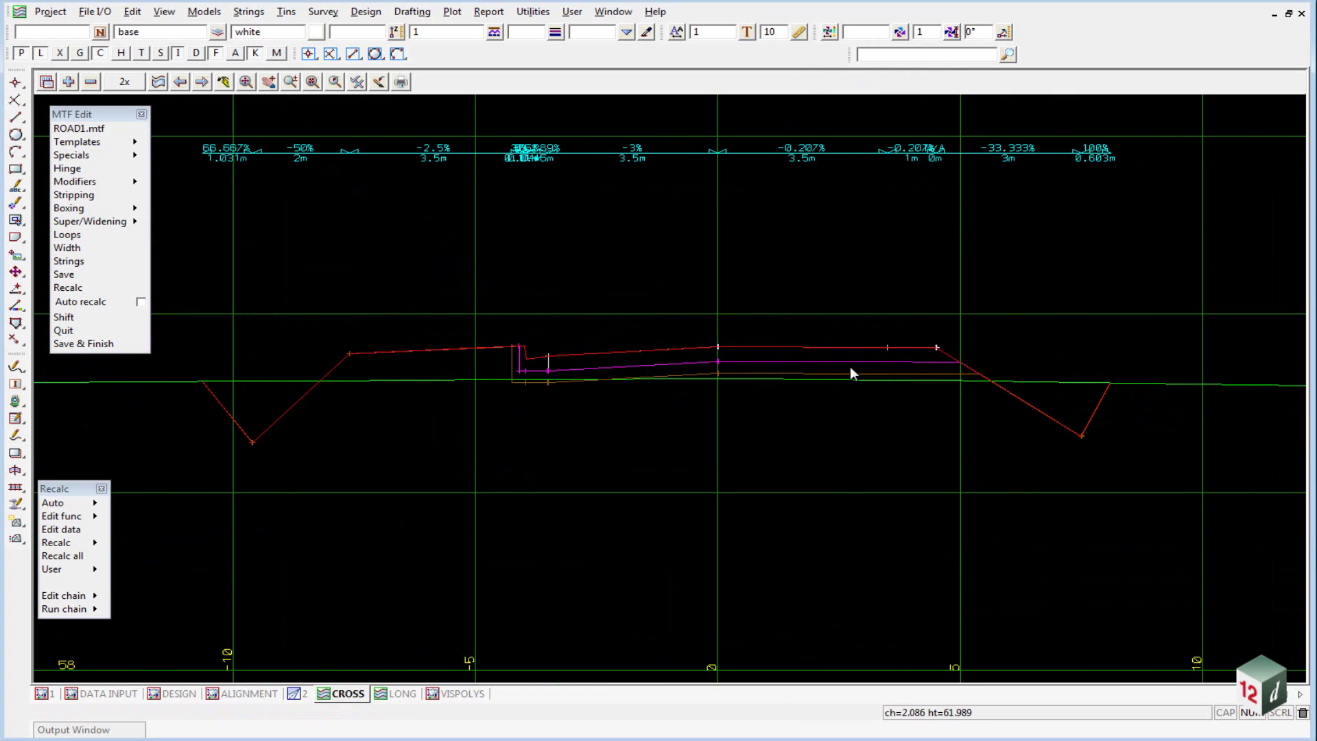
Step: Open the road's boxing file ROAD1.bf for editing and close the Boxing File dialog
mouse_move(137, 210)
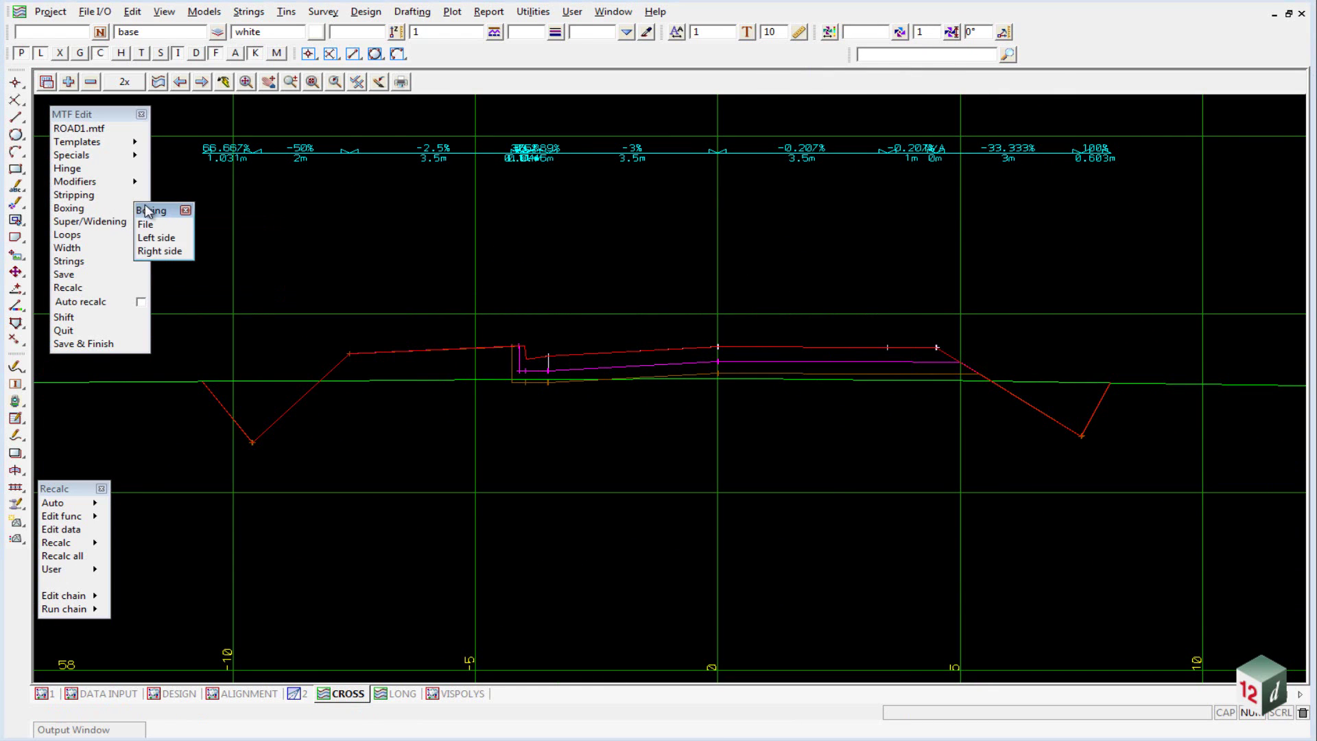
left_click(168, 224)
left_click(325, 257)
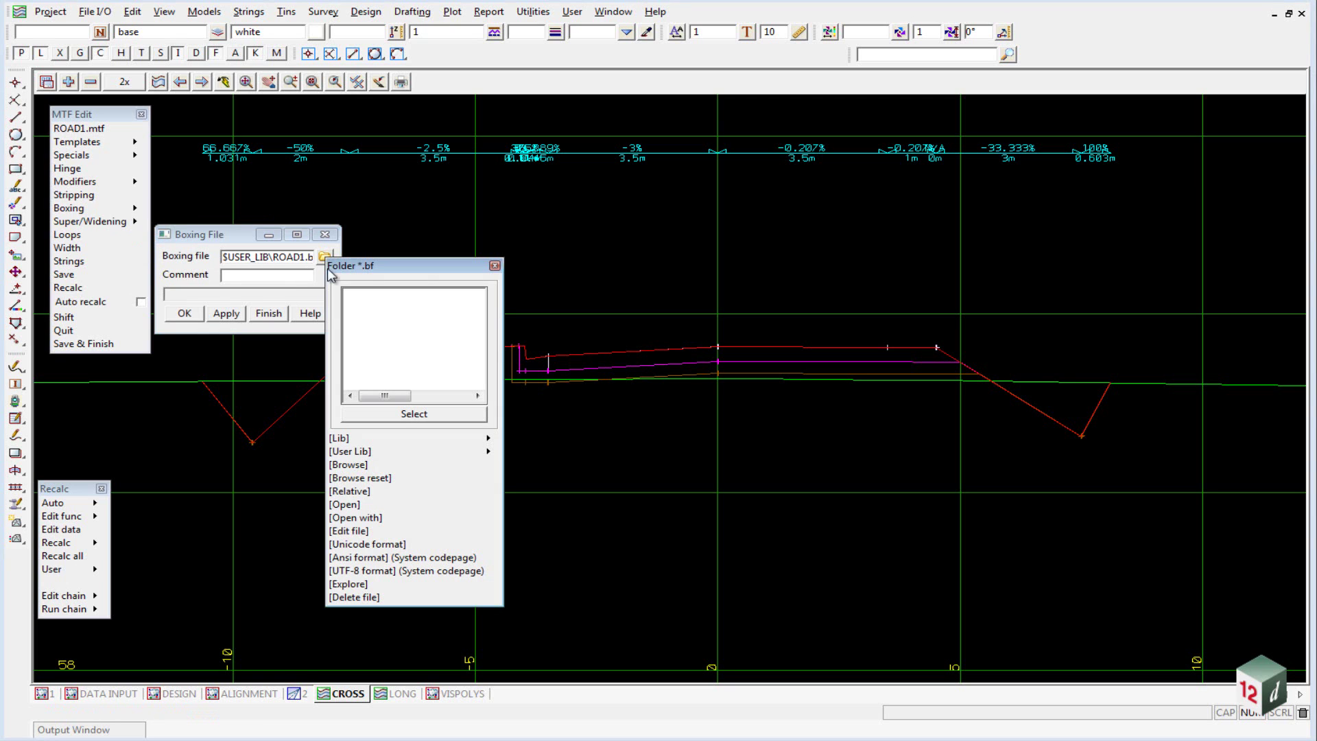
left_click(343, 508)
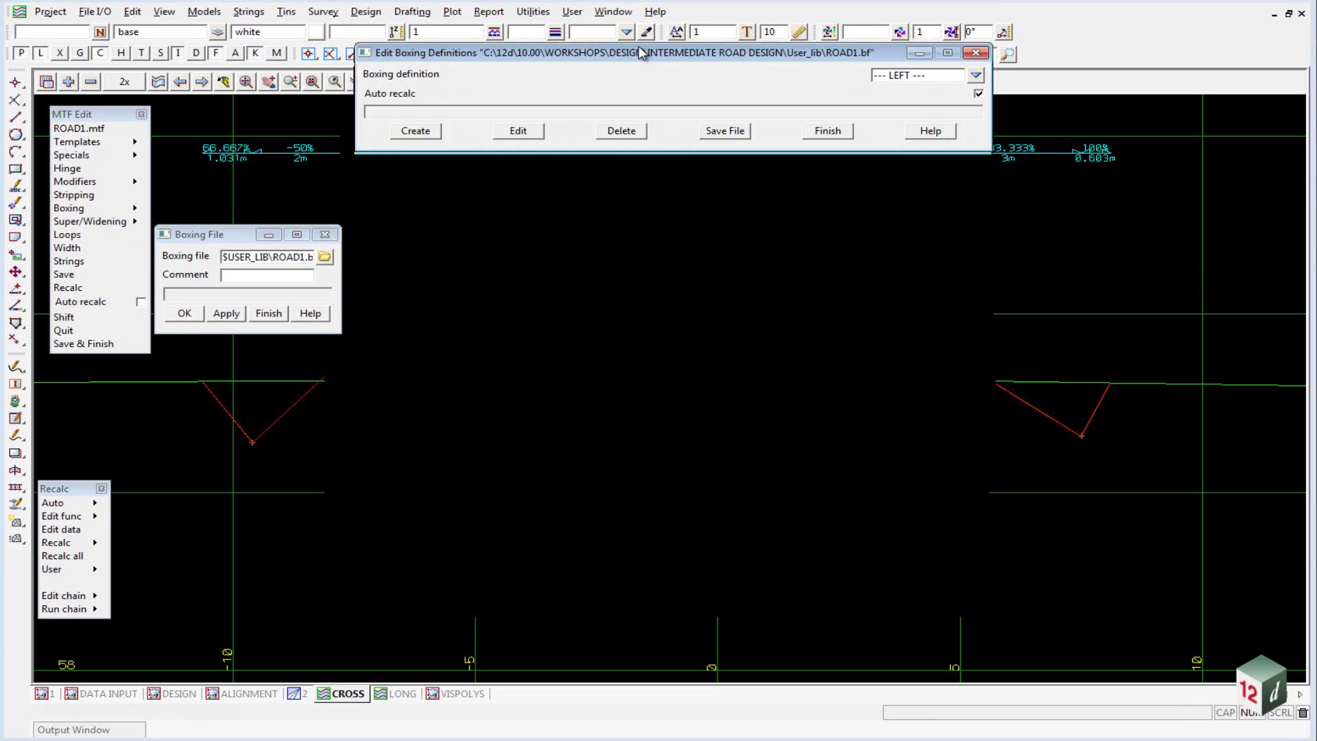
left_click(269, 314)
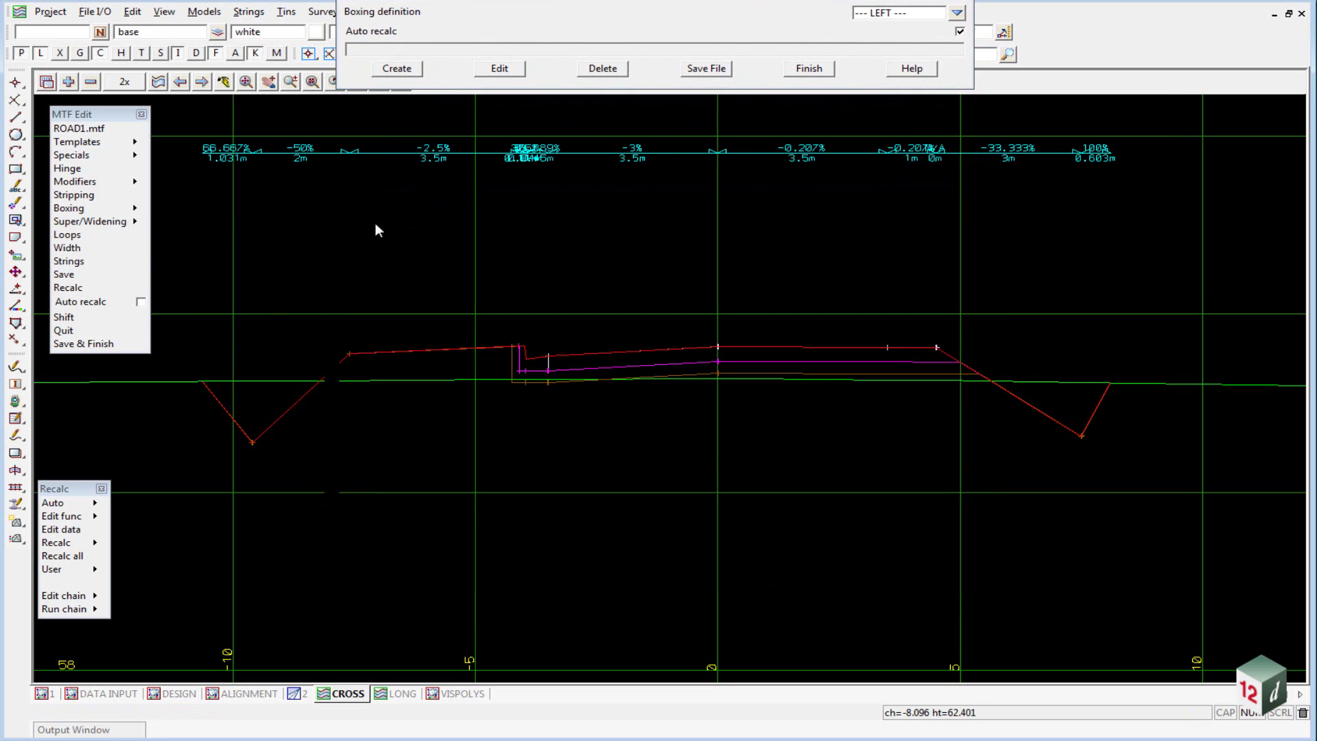
Step: Open the boxing rules of the LEFT KERBING definition and place them clear of the kerb in the section
left_click(956, 12)
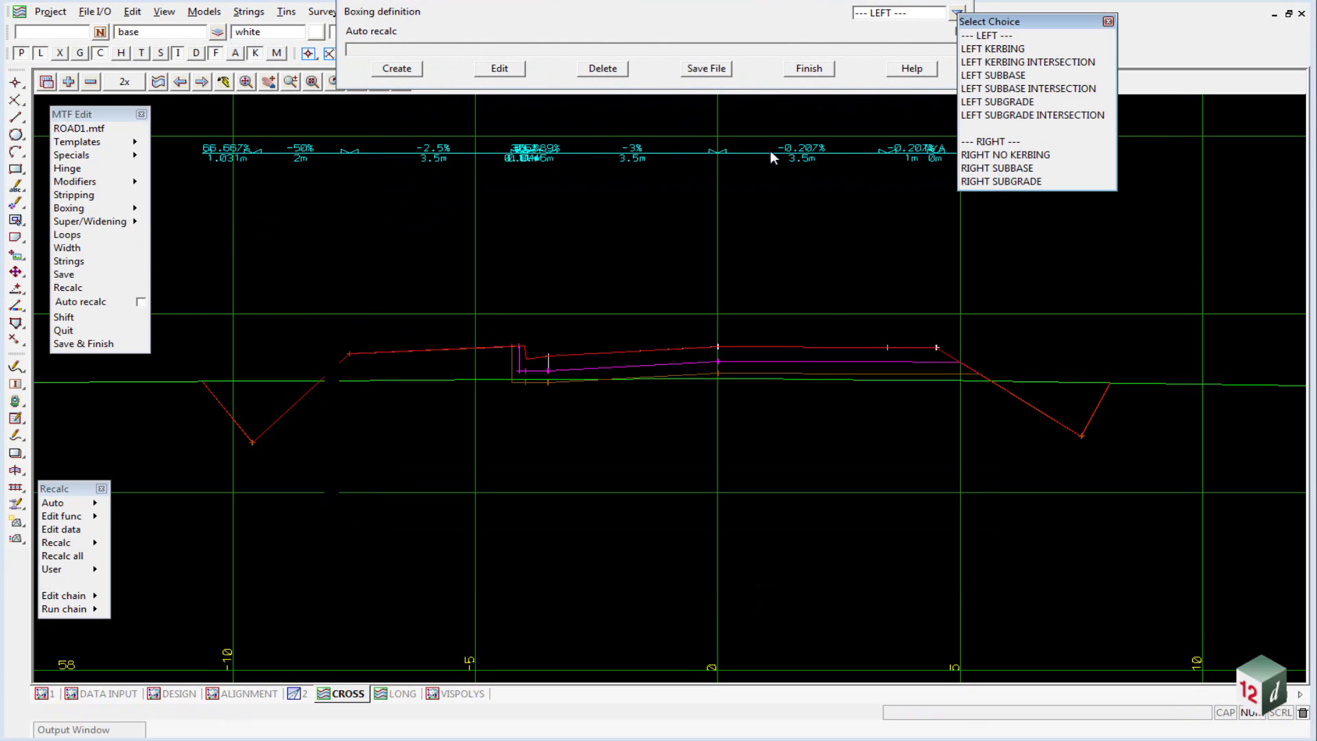
left_click(996, 50)
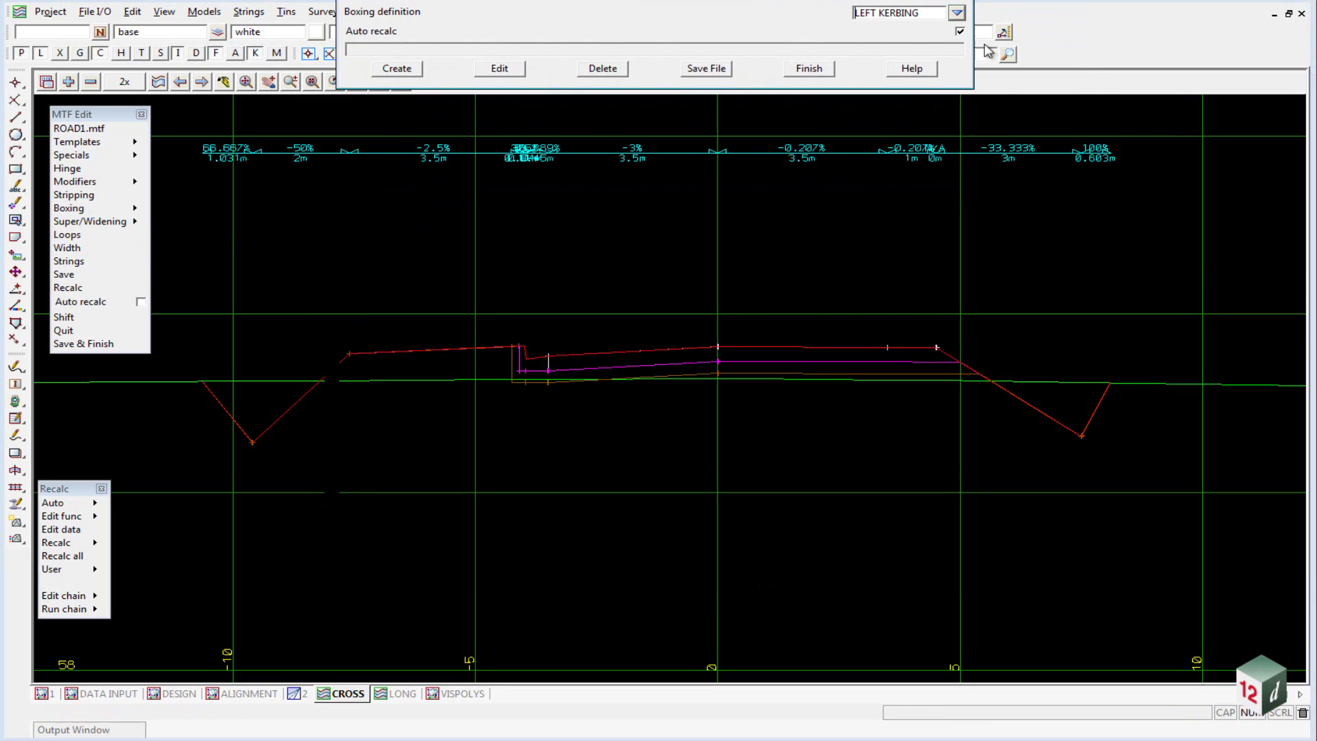
left_click(501, 70)
left_click_drag(652, 87, 965, 124)
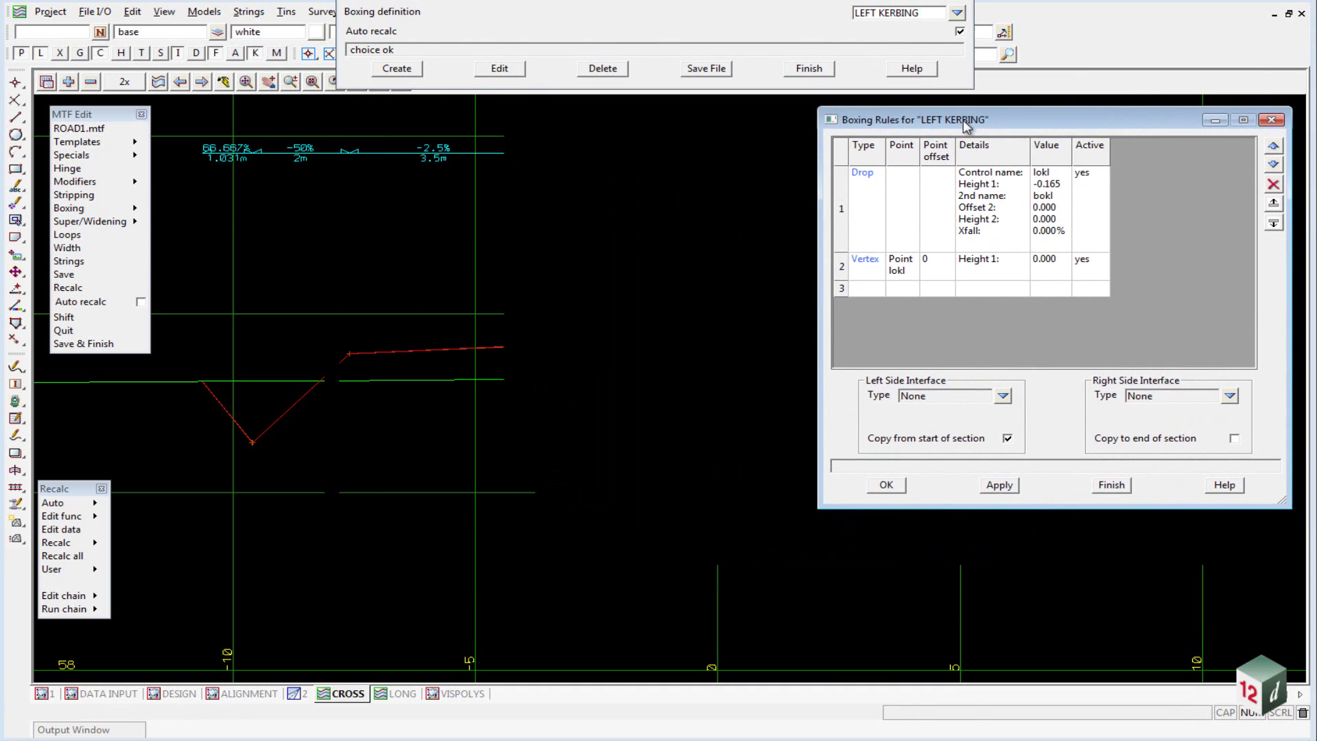
Step: Open the Drop rule of LEFT KERBING beside the section and examine the kerb up close
double_click(876, 210)
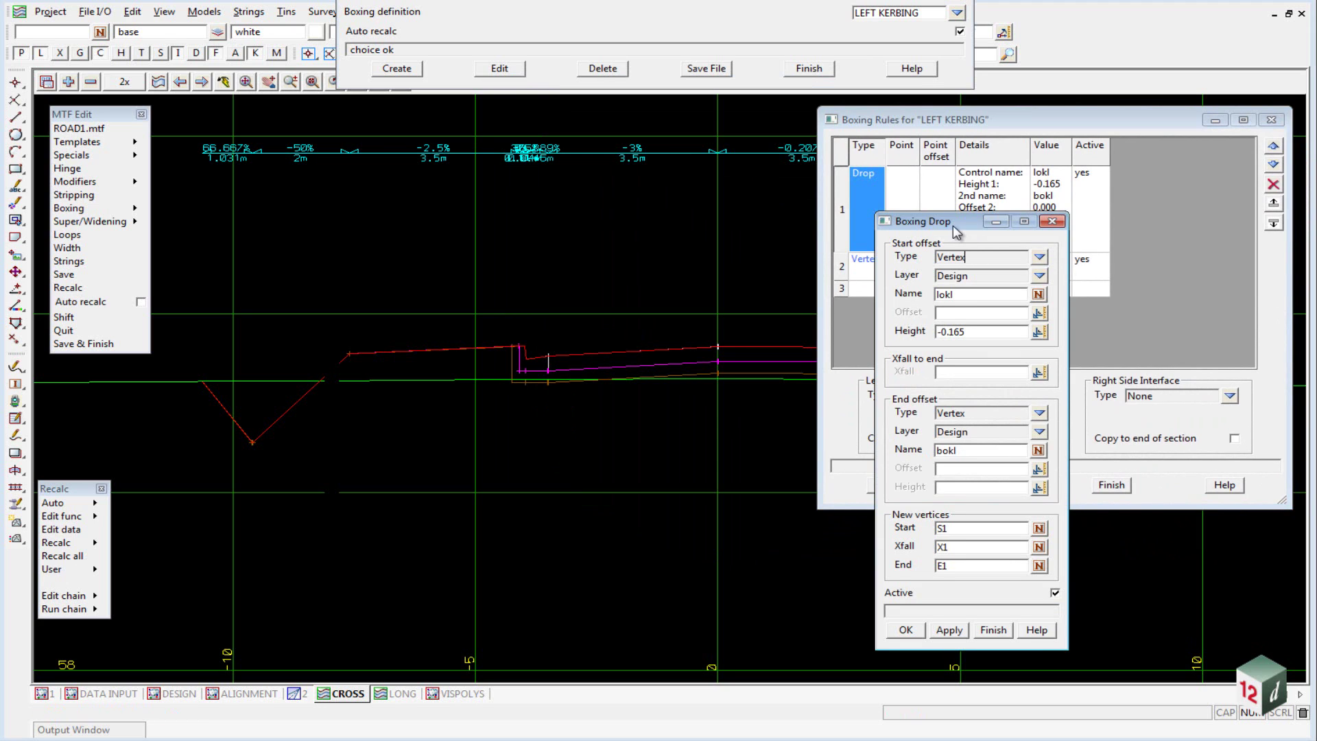
left_click_drag(957, 222, 1015, 159)
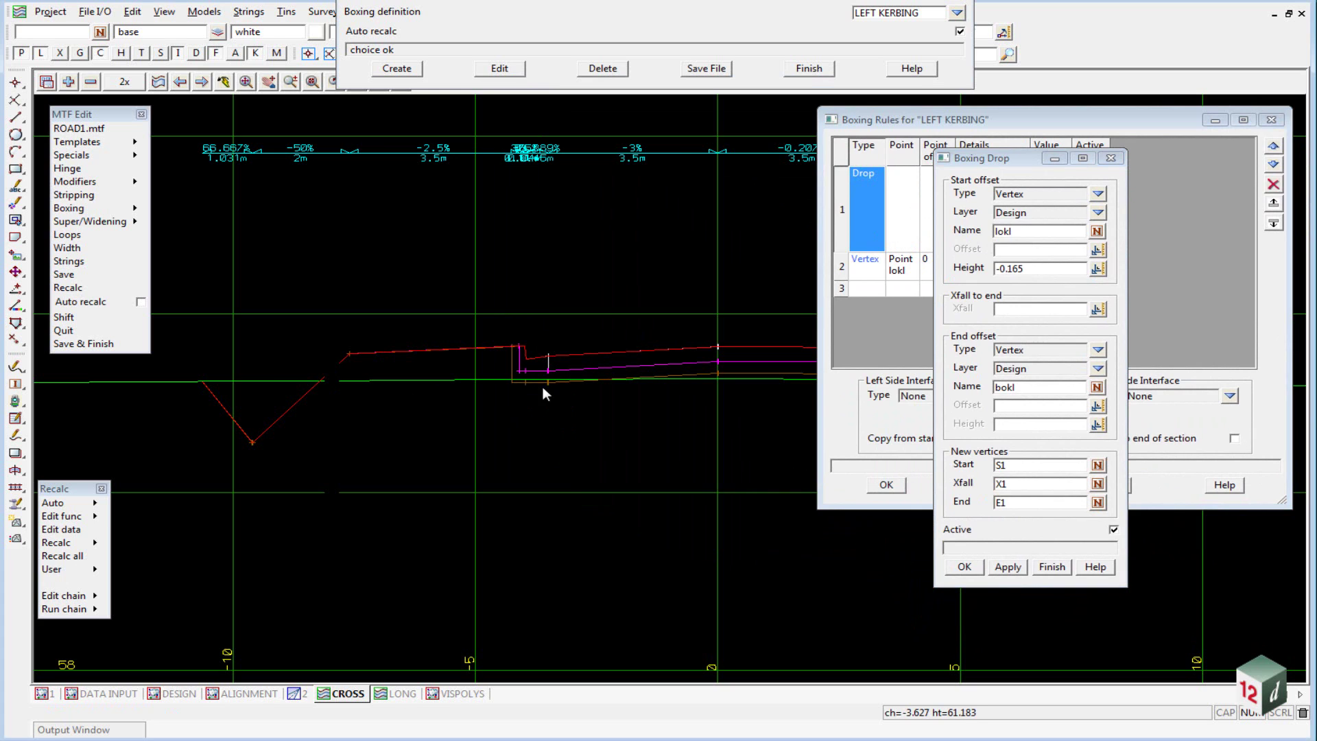
scroll(536, 371, "up", 3)
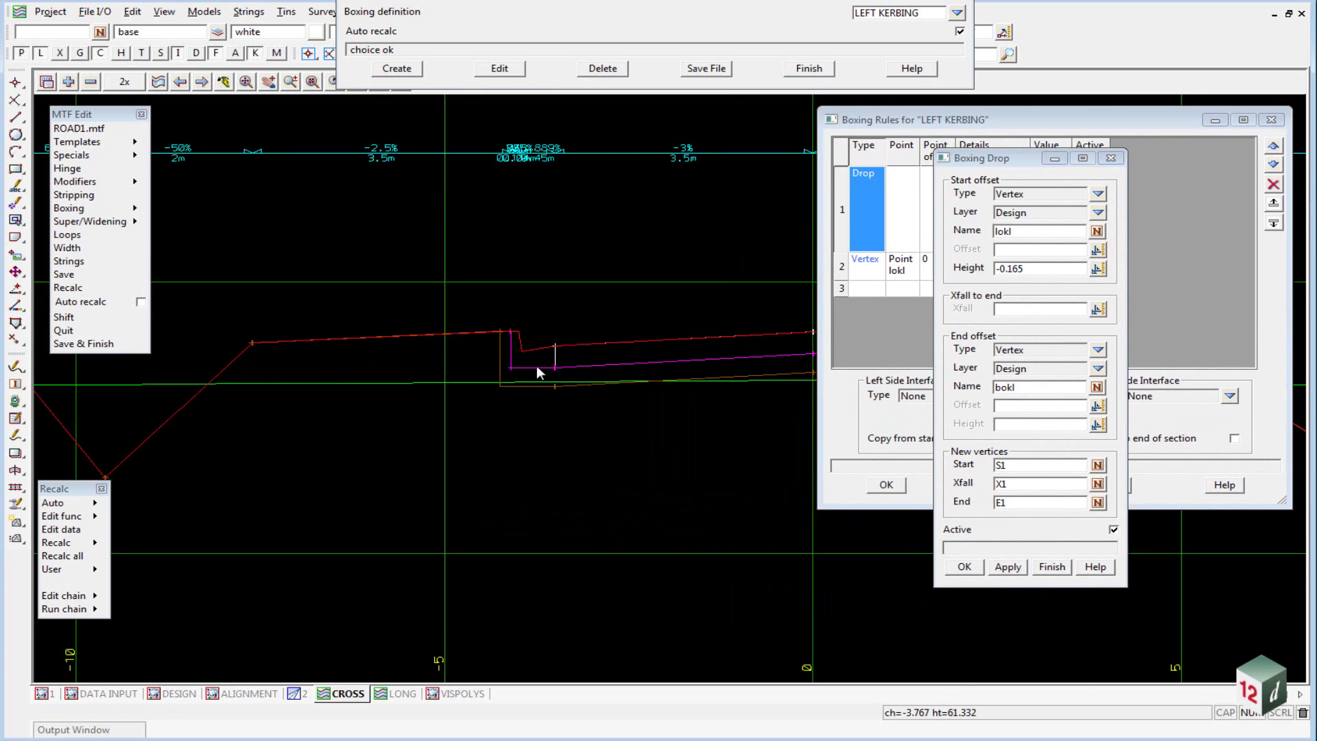
scroll(535, 356, "up", 2)
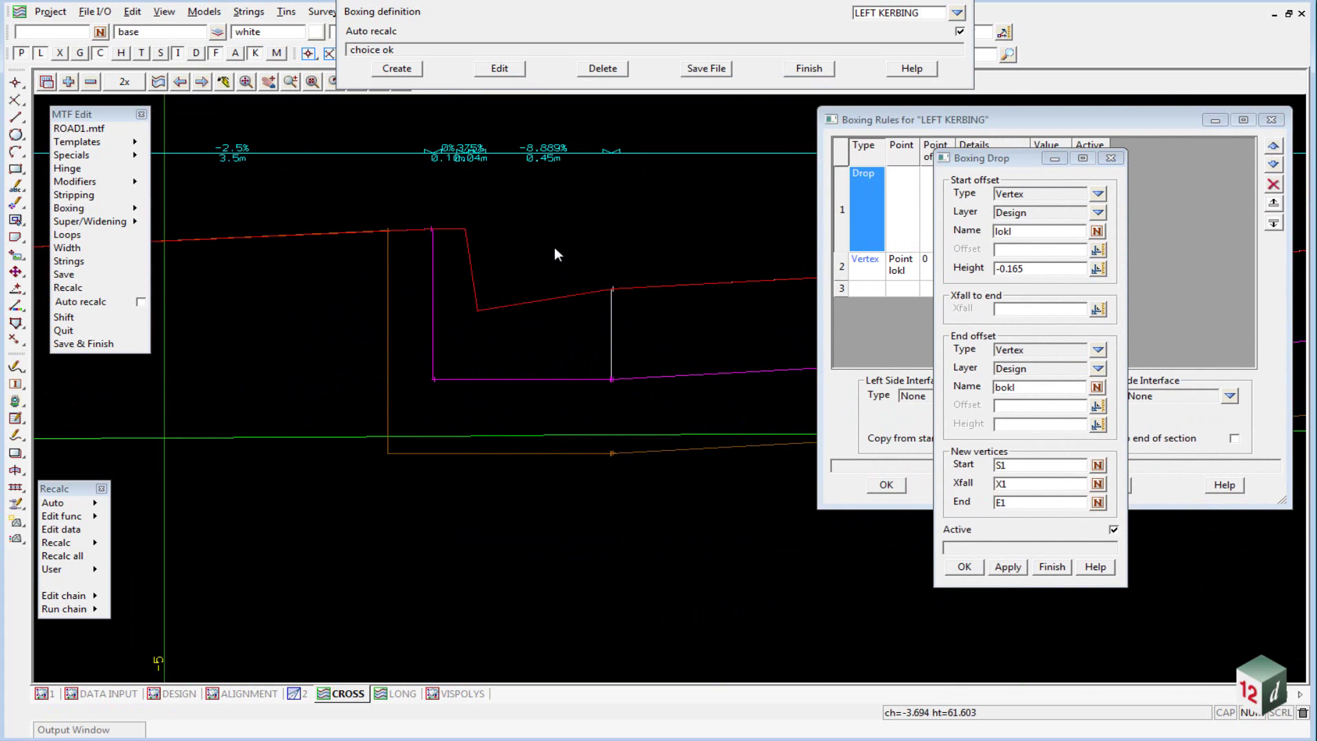
scroll(552, 246, "up", 1)
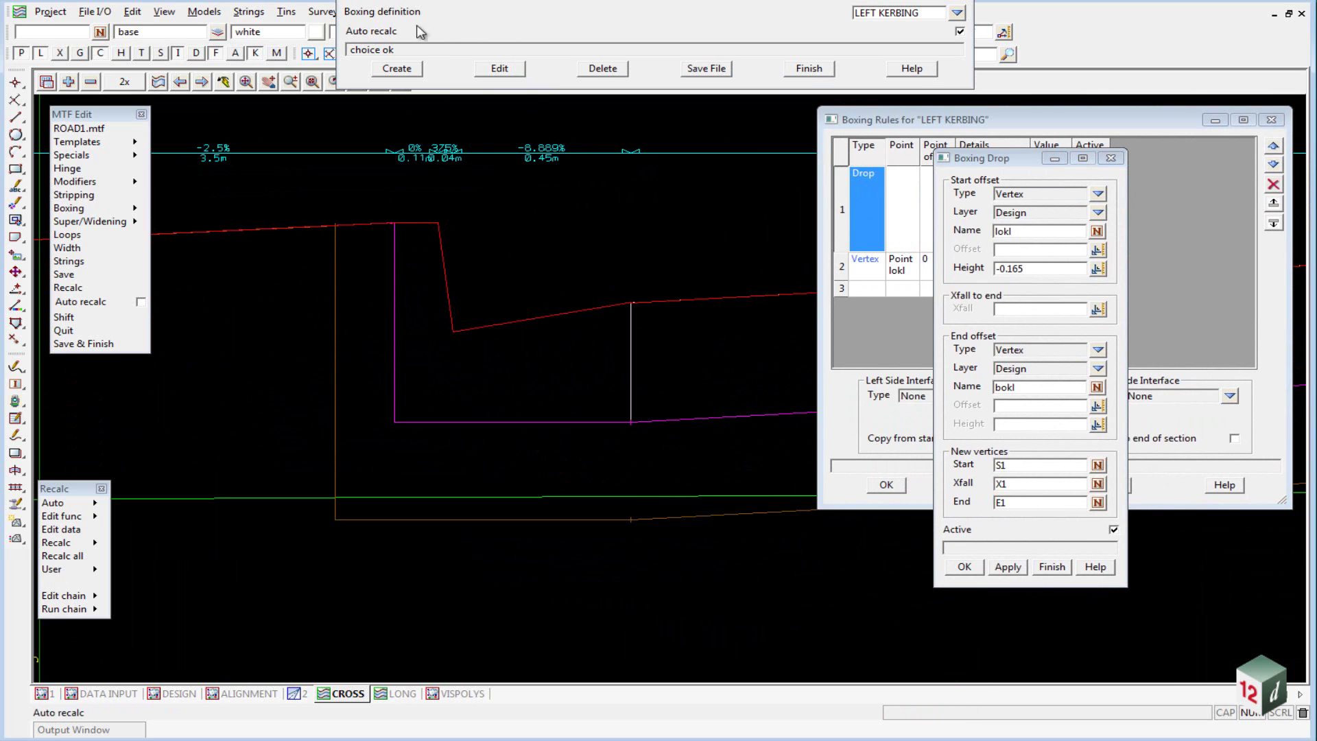
Step: Inquire on the ROAD1 KERBING SECTIONS string, compare it with the Drop rule's offsets, crossfall and new vertices, and accept the rule
left_click(218, 63)
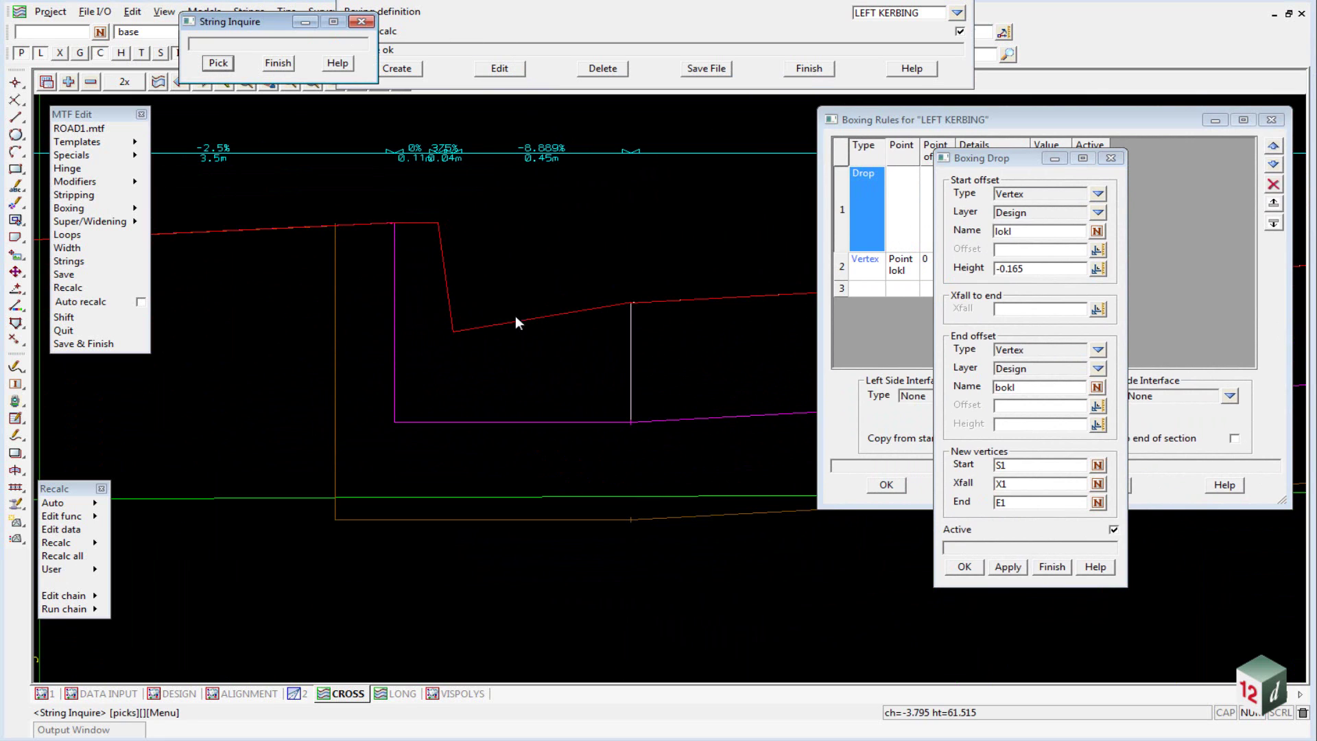
left_click(631, 353)
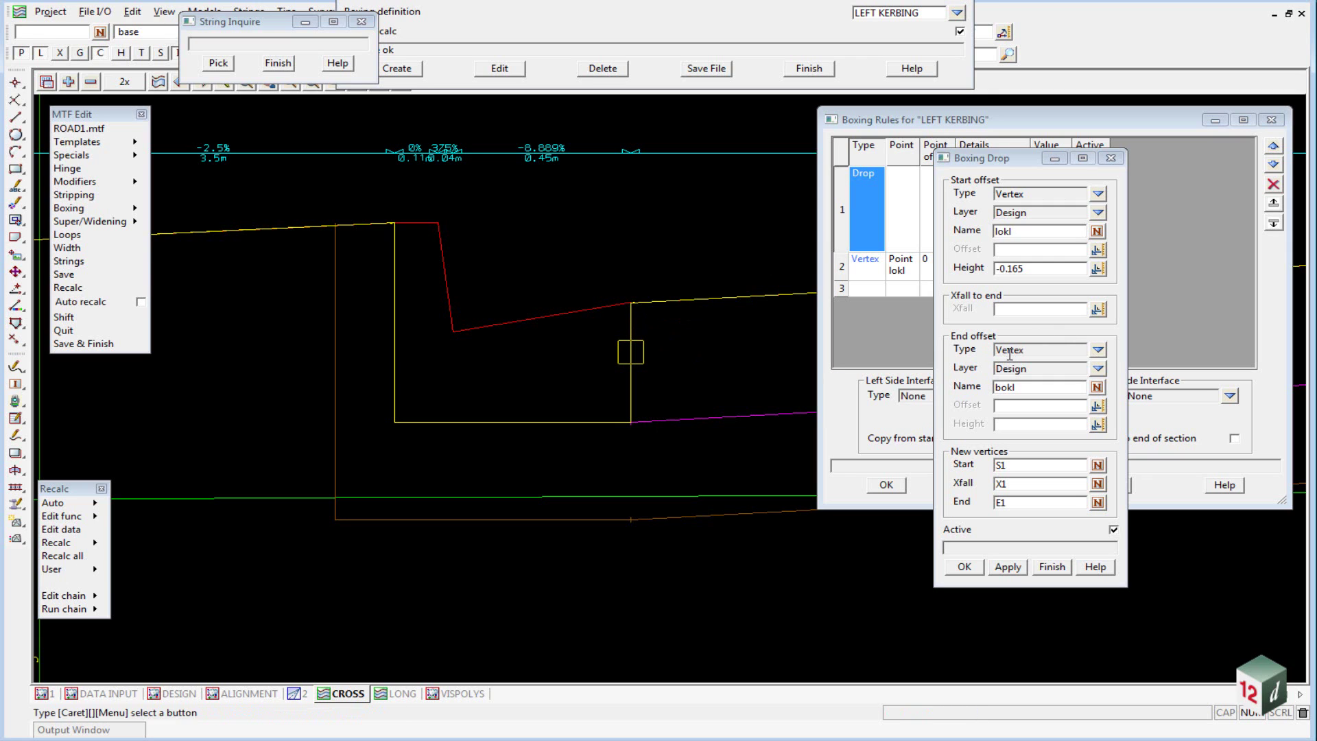
left_click(1036, 368)
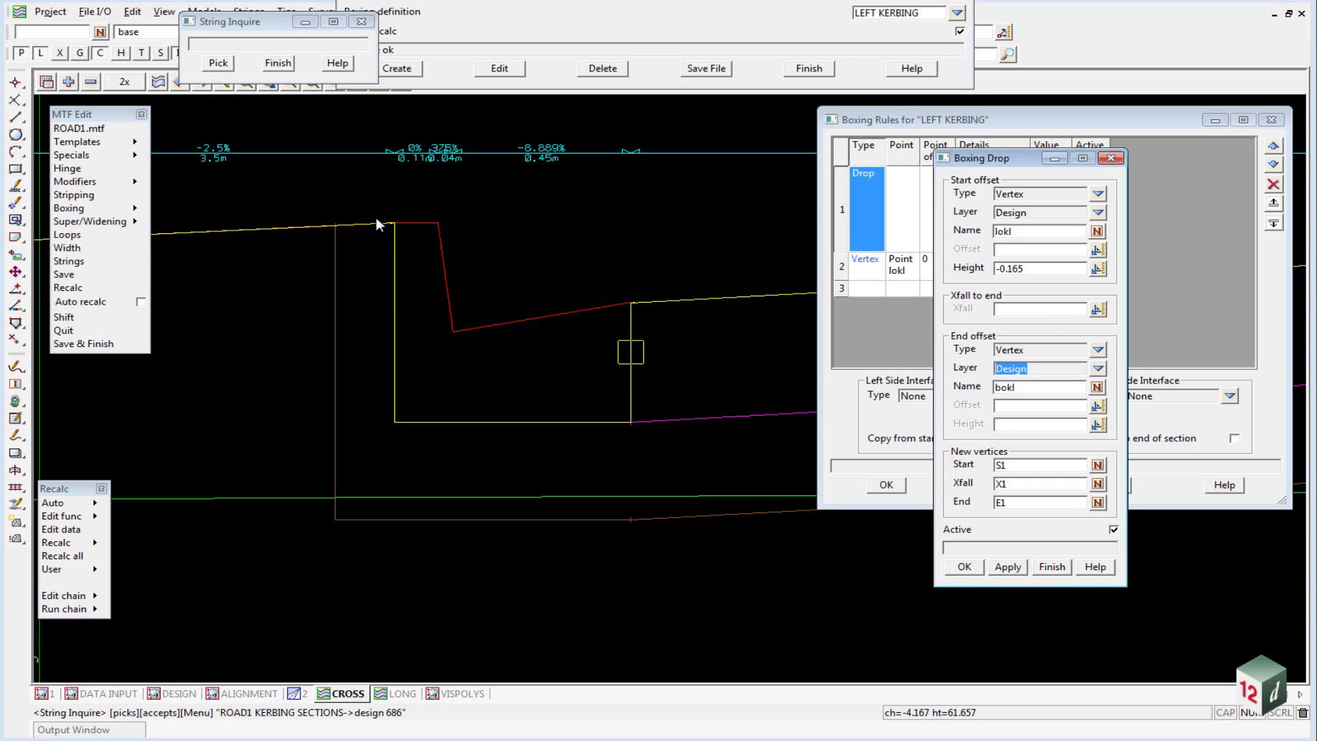
key("Tab")
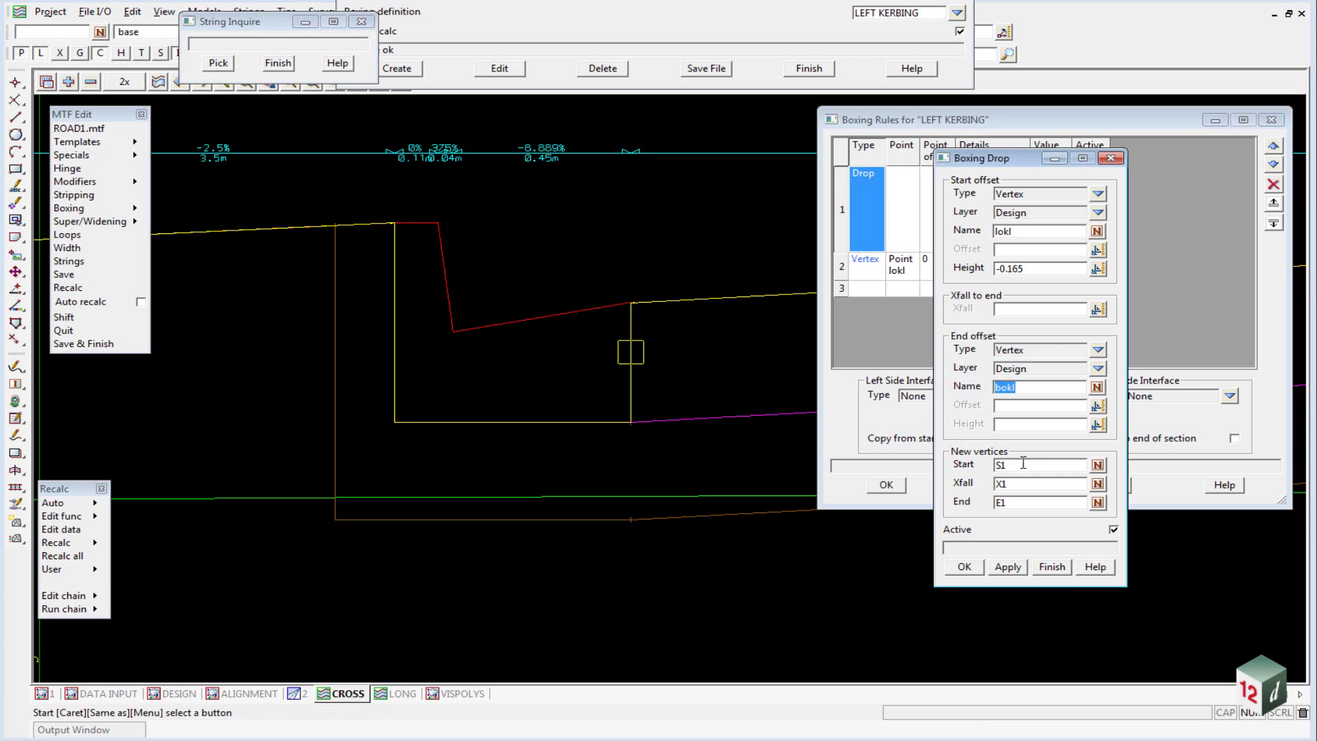
left_click(1022, 309)
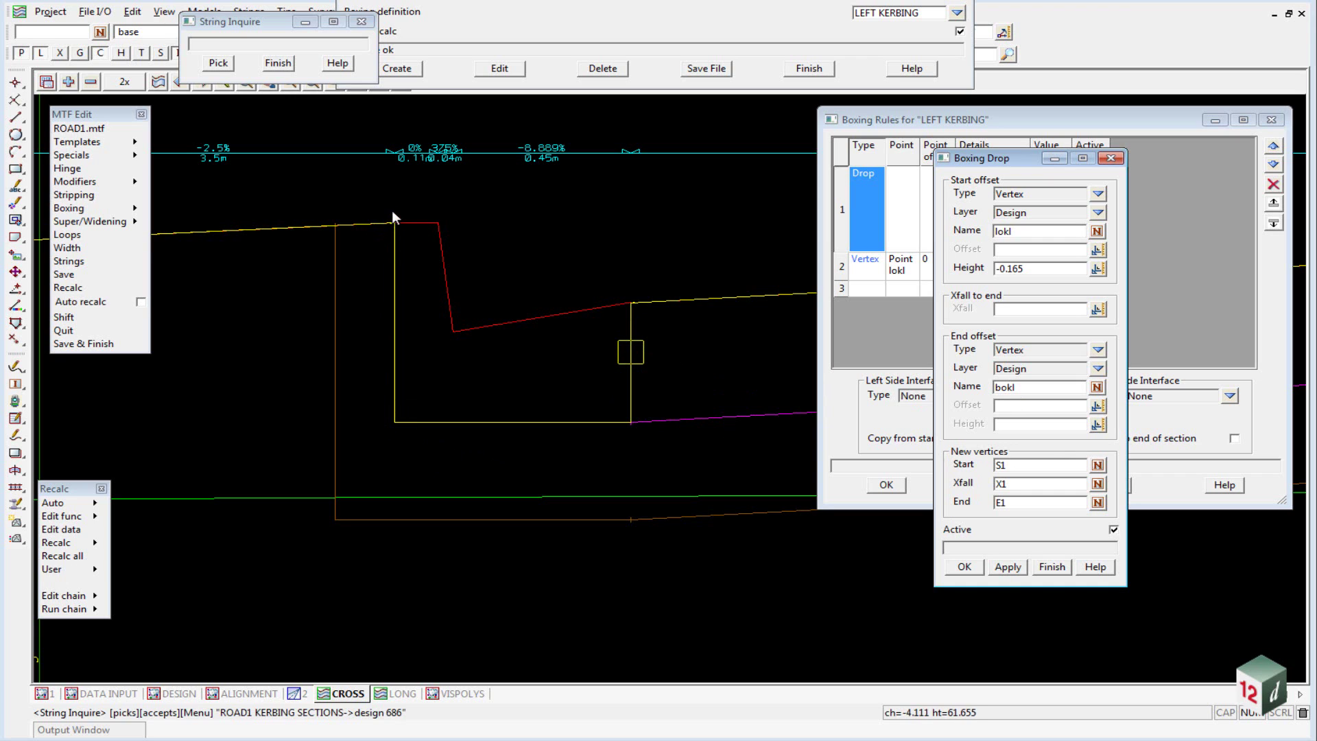
left_click(964, 568)
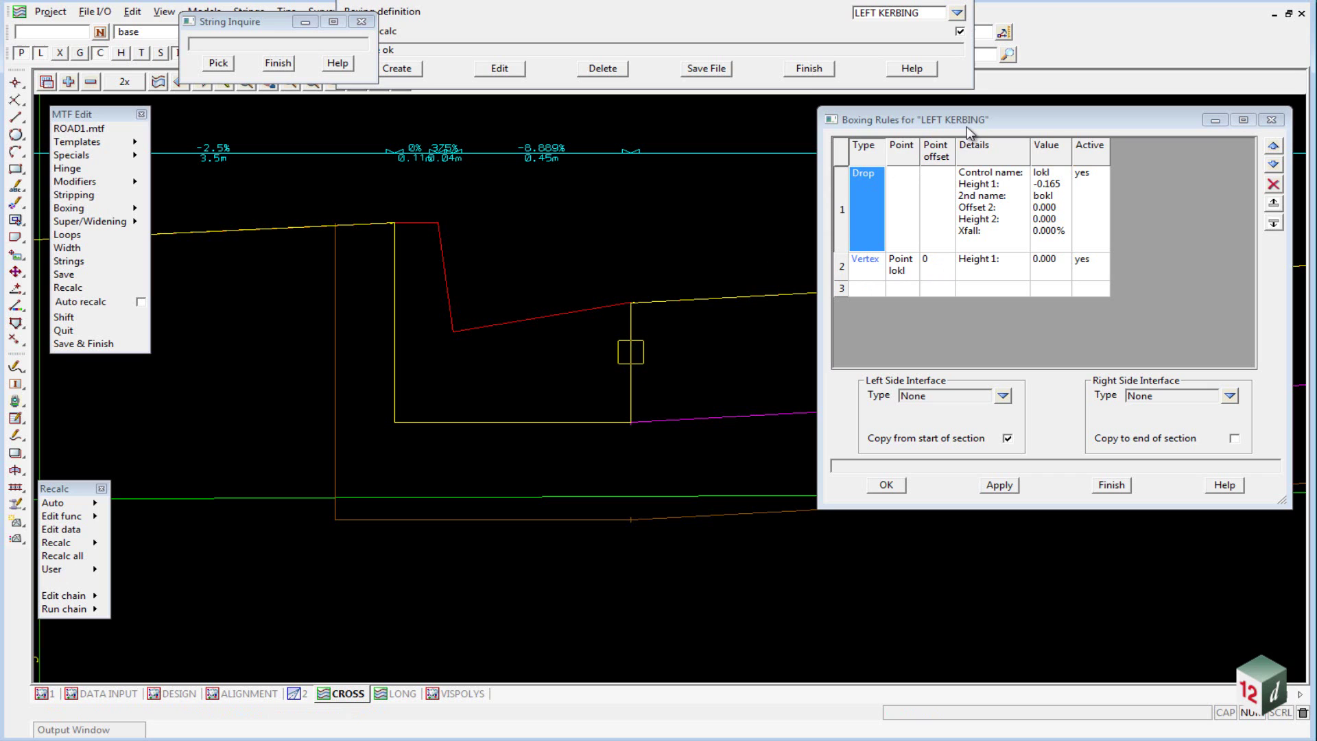
Step: Open the Vertex rule at point lokl, examine its start offset and height settings, and accept it
left_click(875, 272)
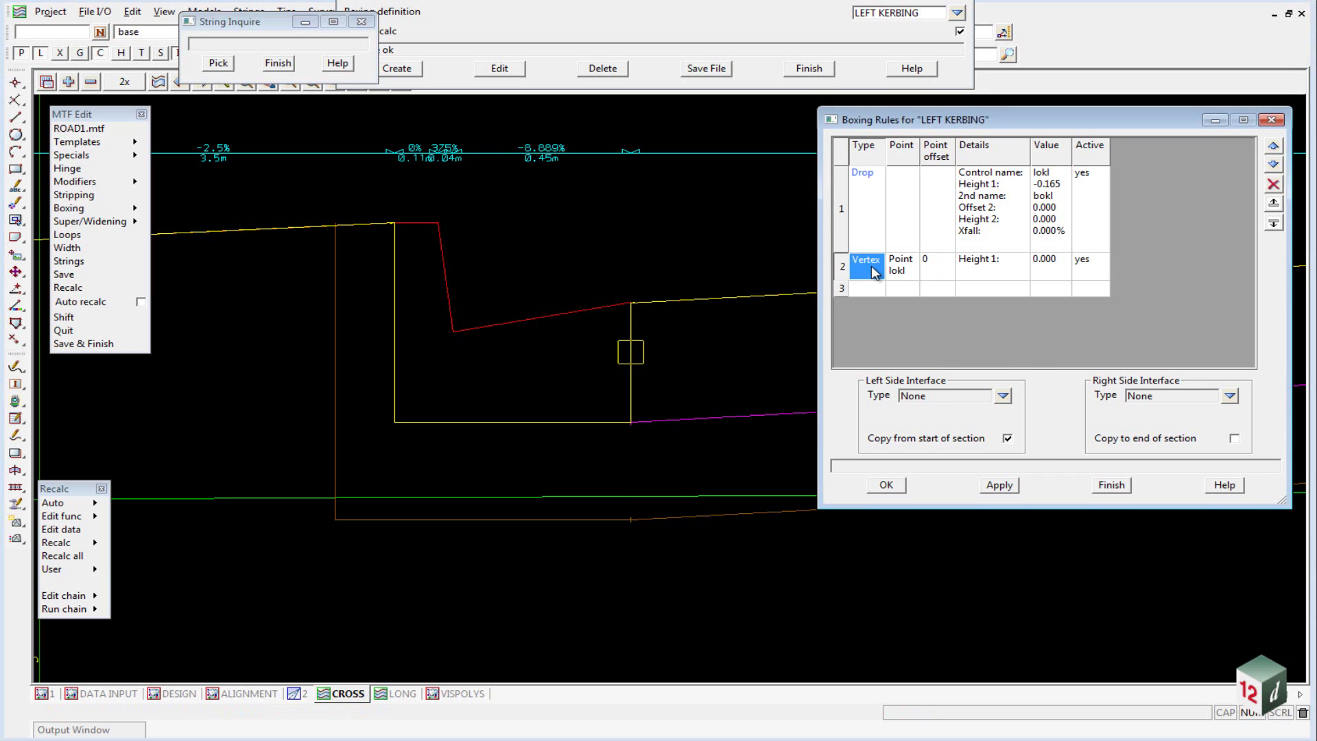
double_click(875, 272)
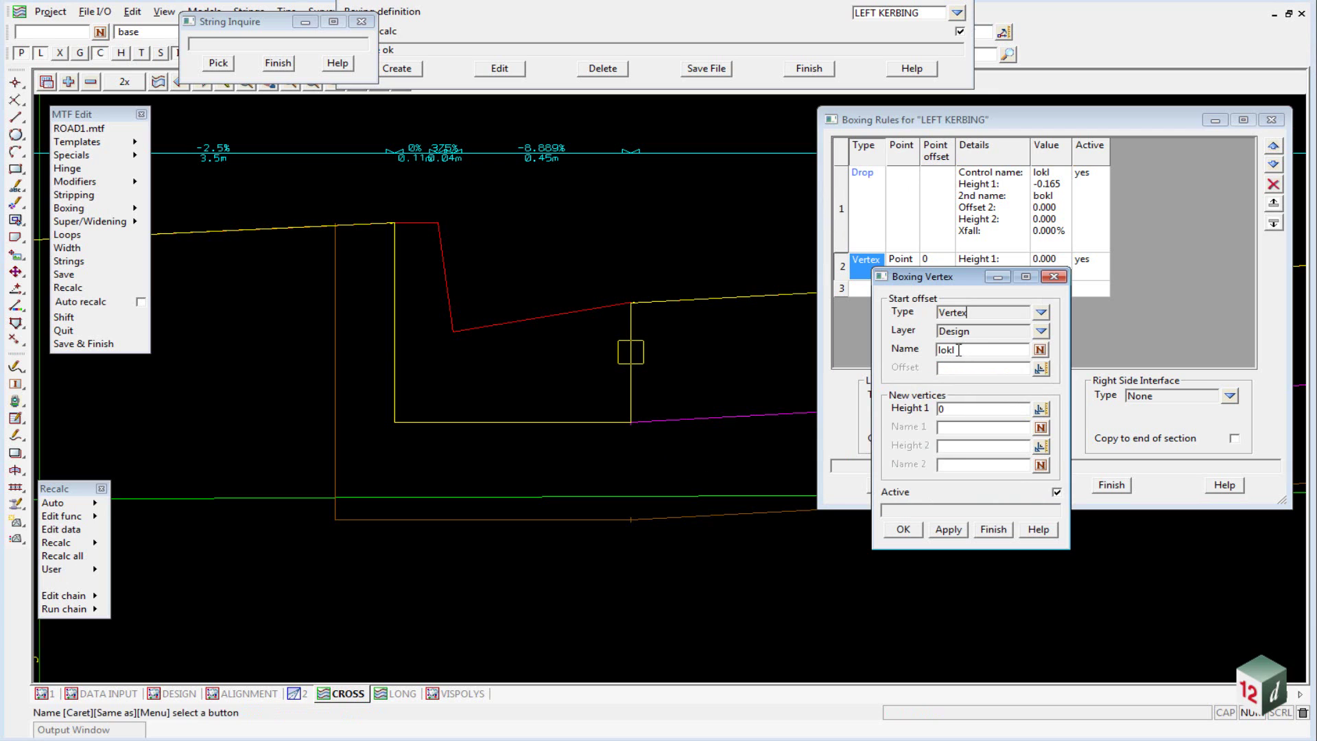
key("Tab")
key("Tab")
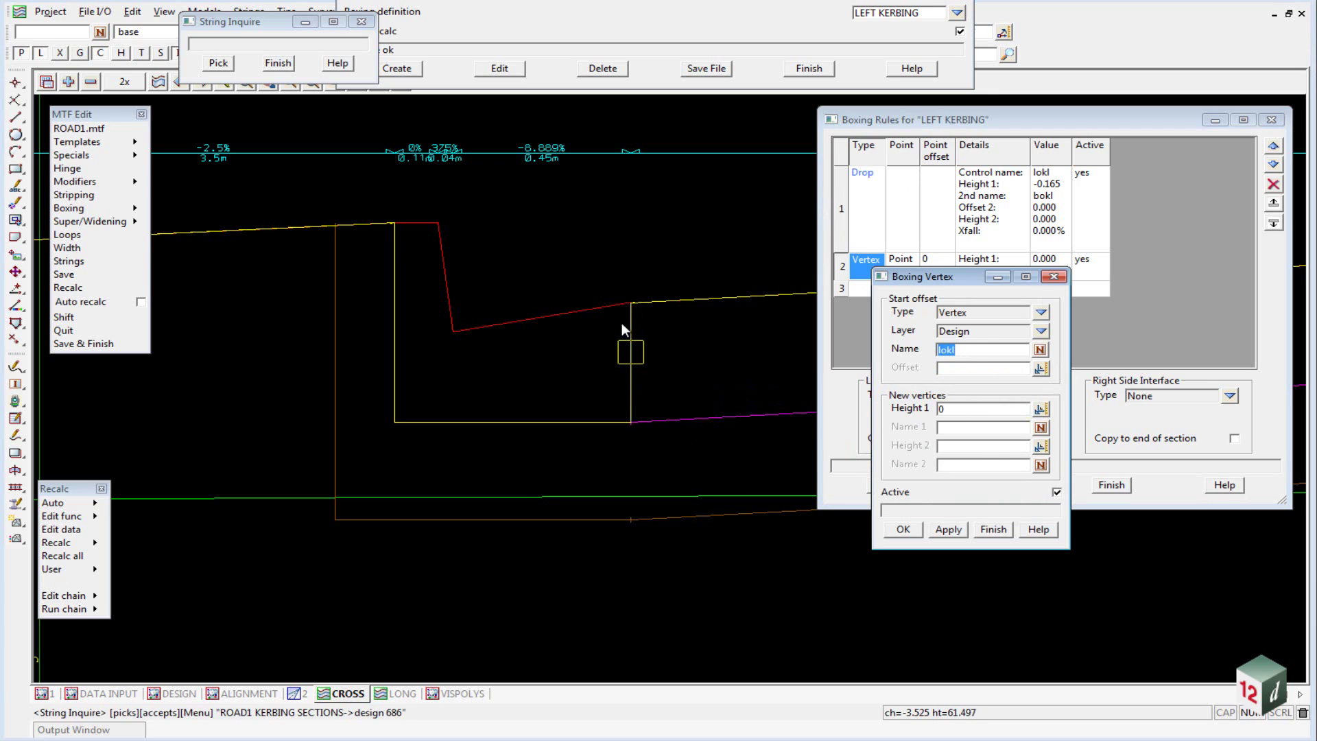
left_click(911, 528)
Step: Inquire on the kerbing string again, examine its course across the whole section, and close the LEFT KERBING rules without keeping changes
scroll(528, 323, "down", 3)
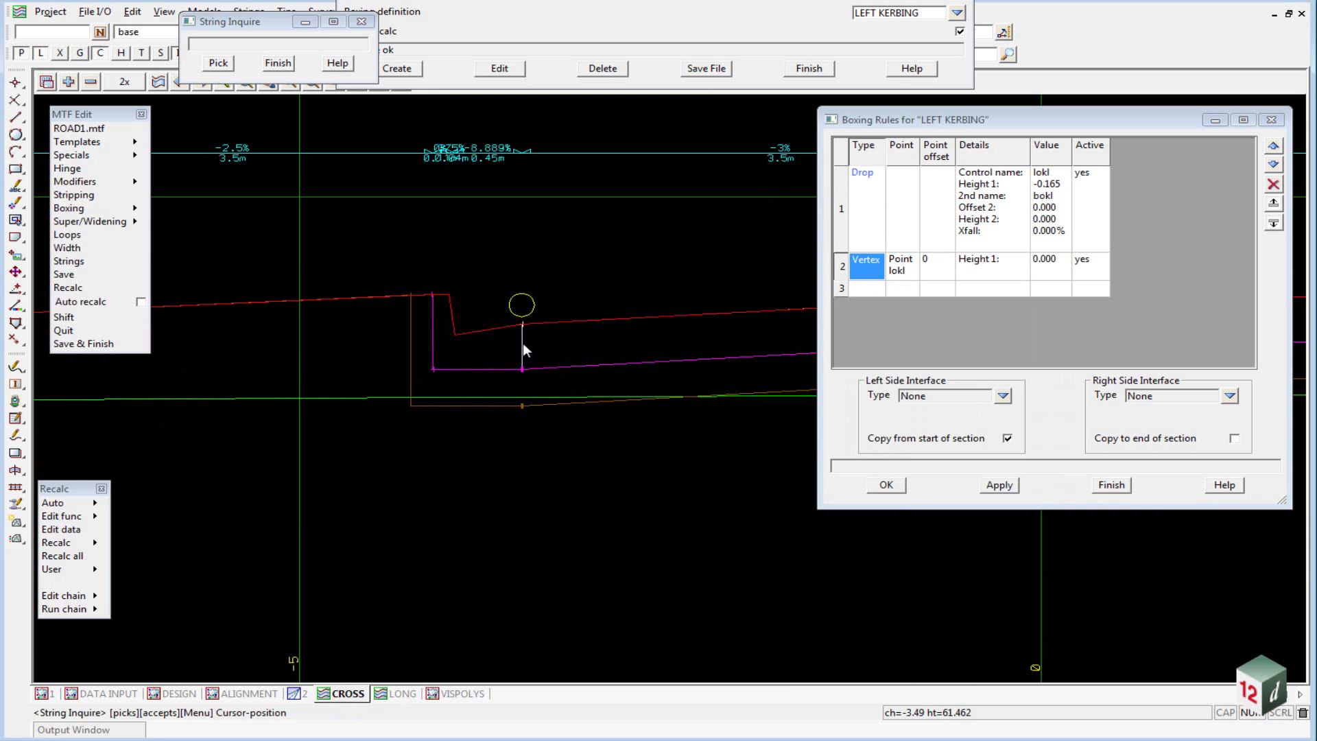
left_click(483, 341)
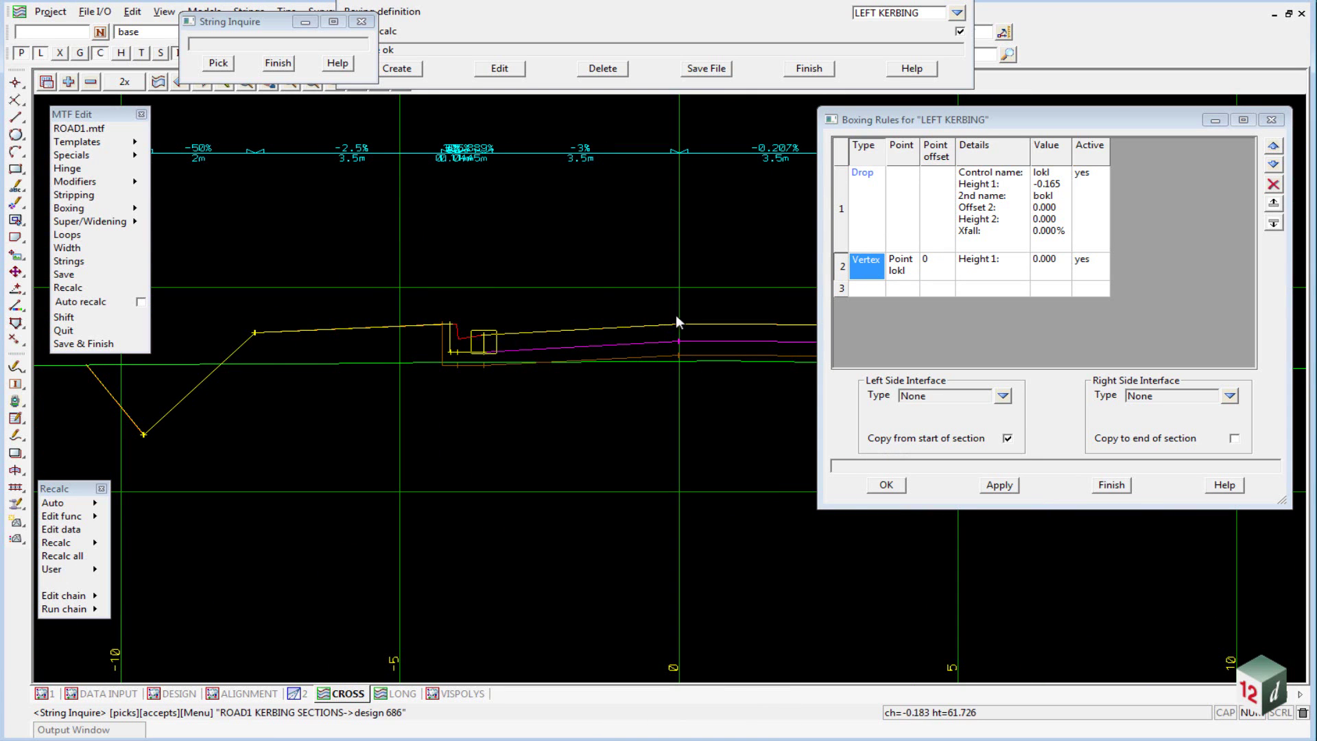
scroll(553, 298, "down", 3)
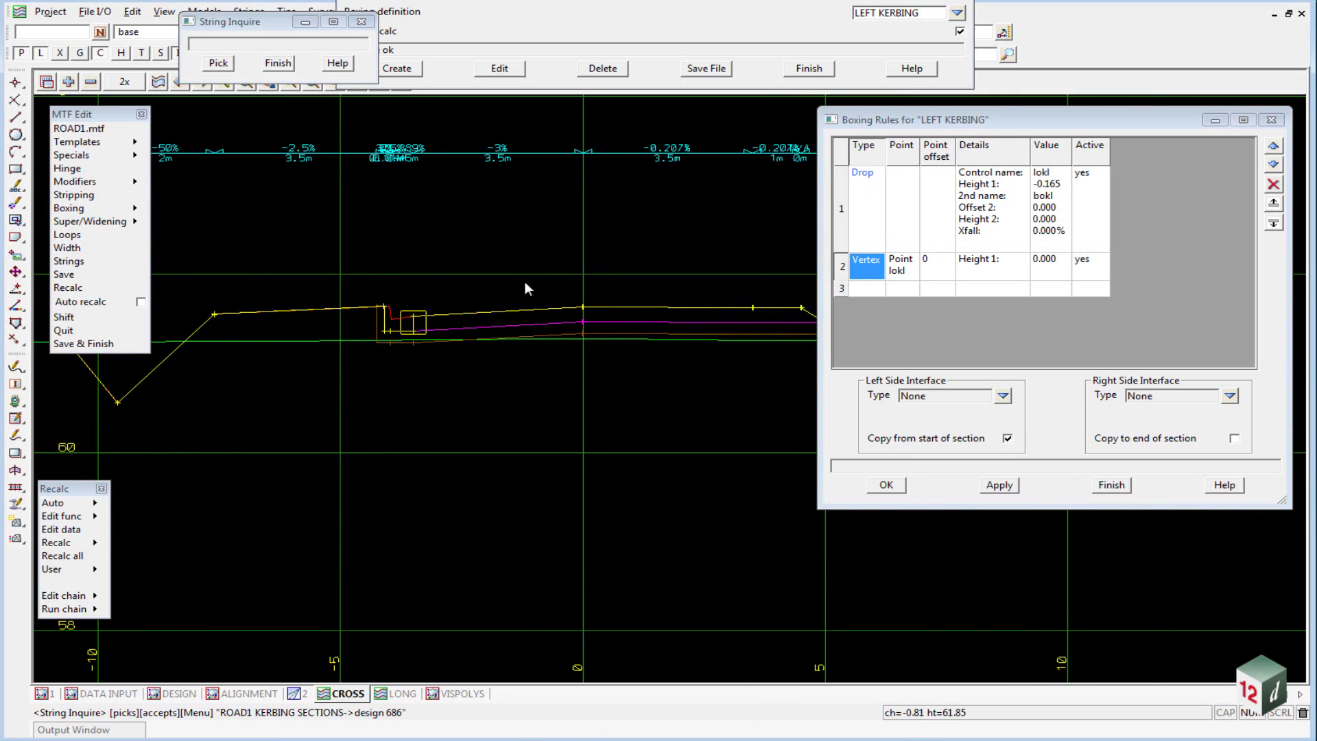
scroll(547, 303, "up", 3)
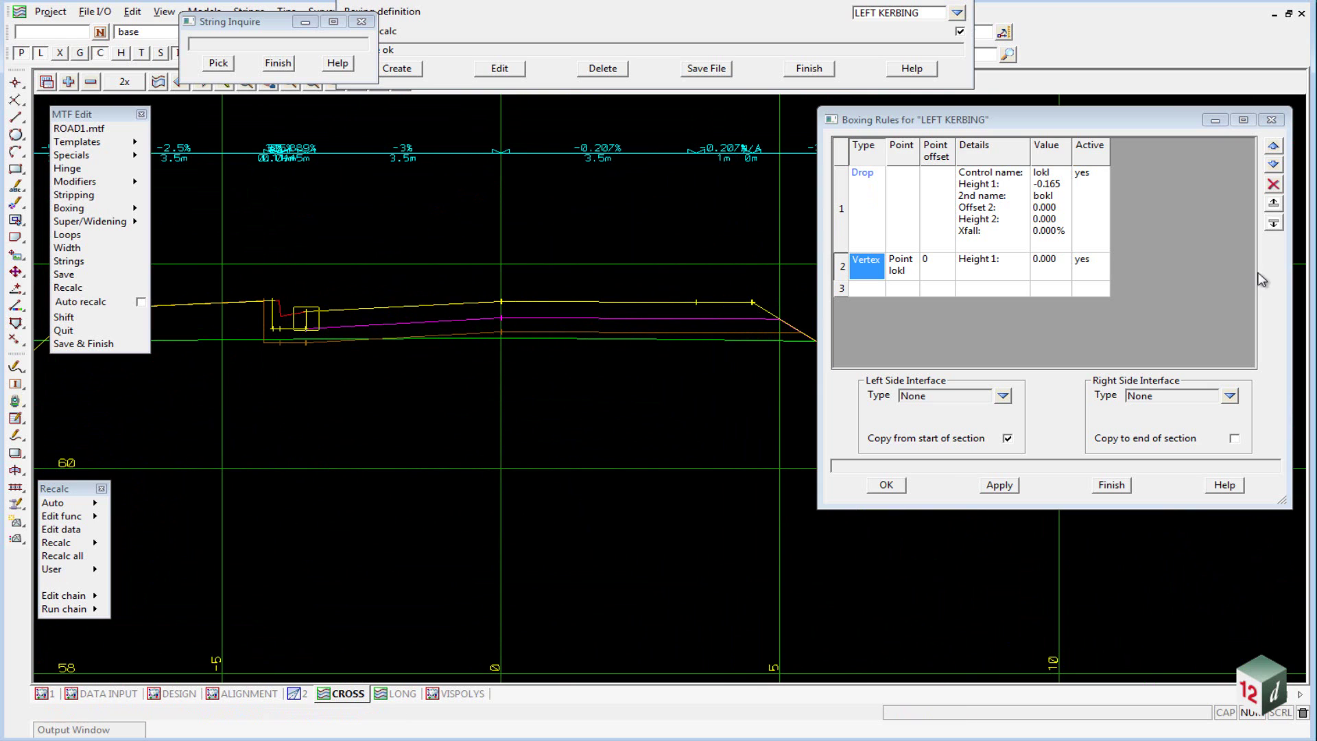
left_click(1112, 485)
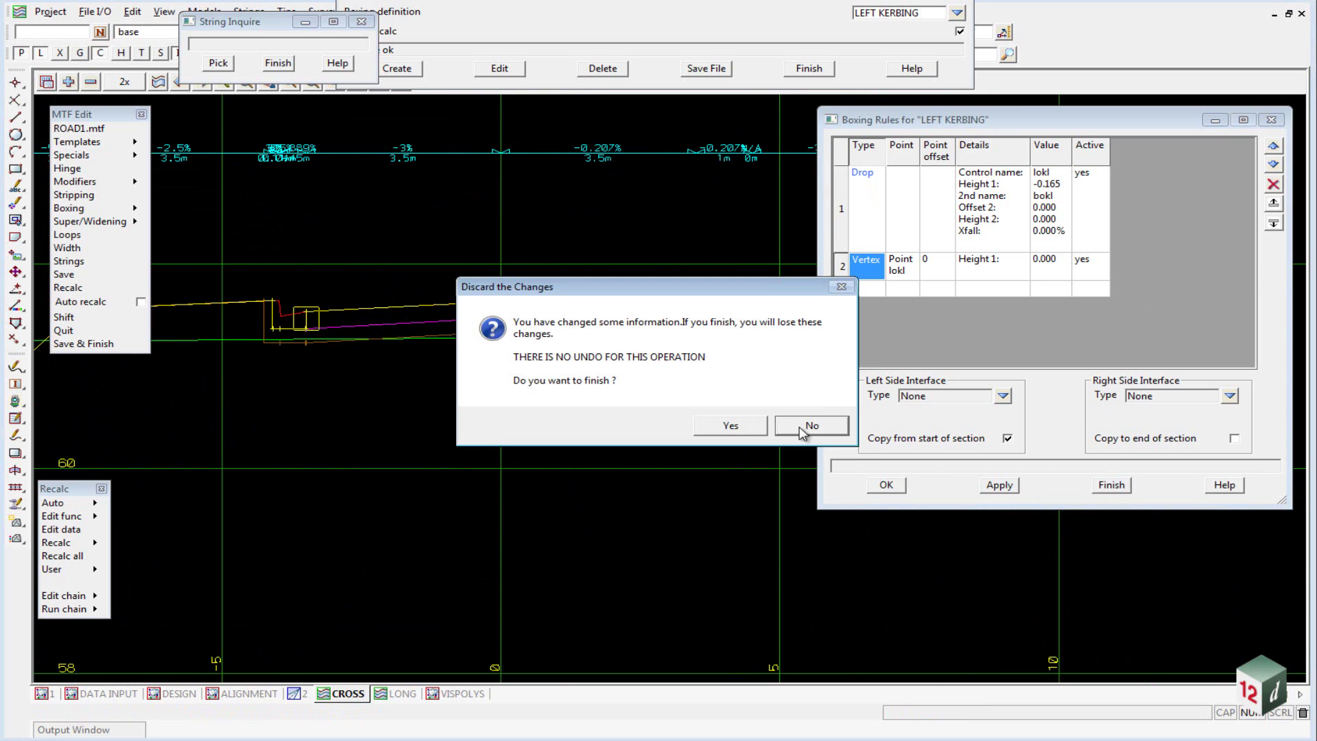
left_click(731, 426)
Step: Open the boxing rules of the RIGHT NO KERBING definition and place them clear of the section
left_click(956, 14)
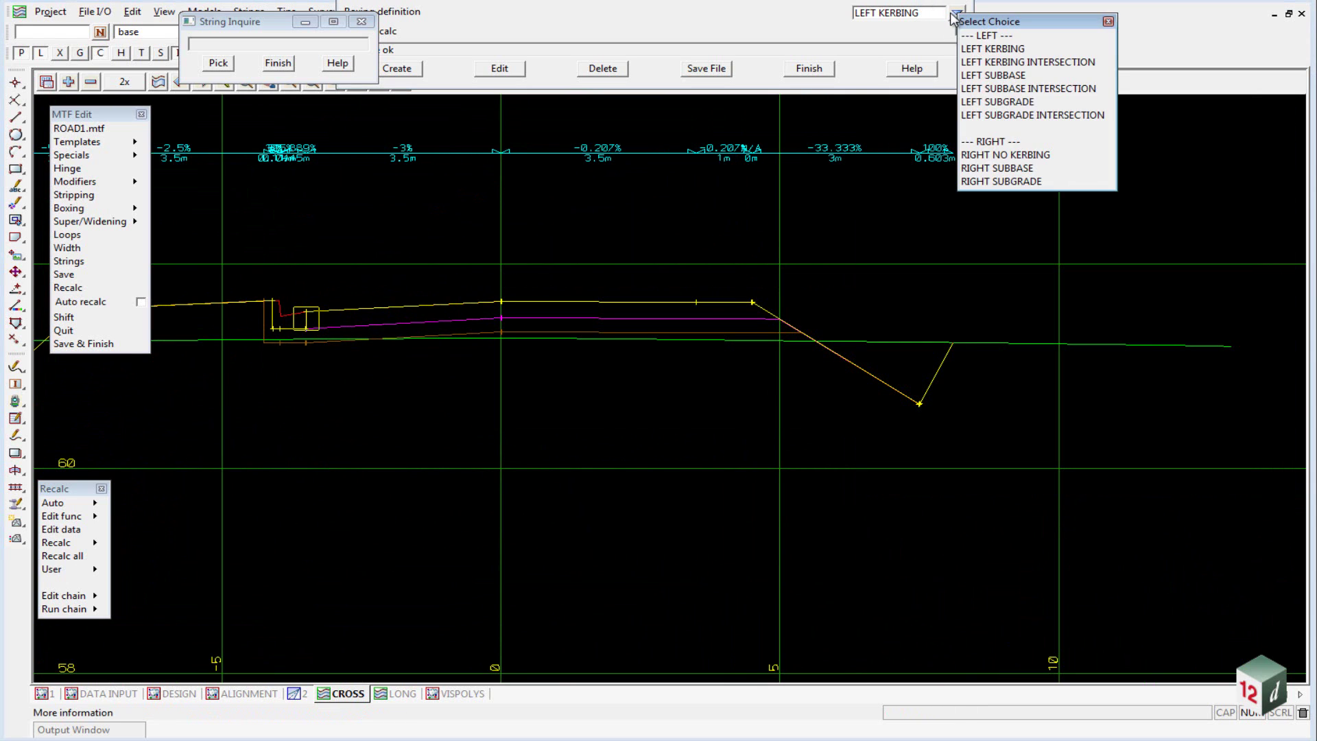
left_click(986, 156)
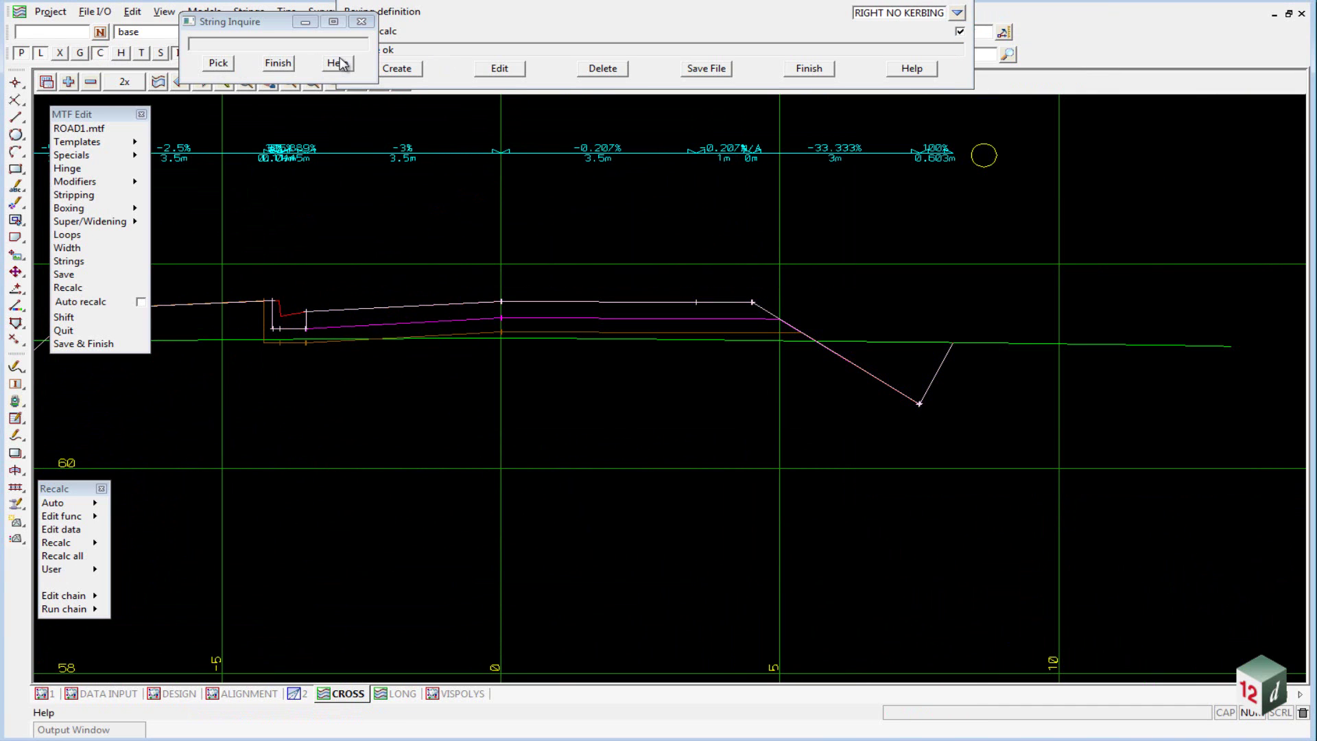
left_click(504, 71)
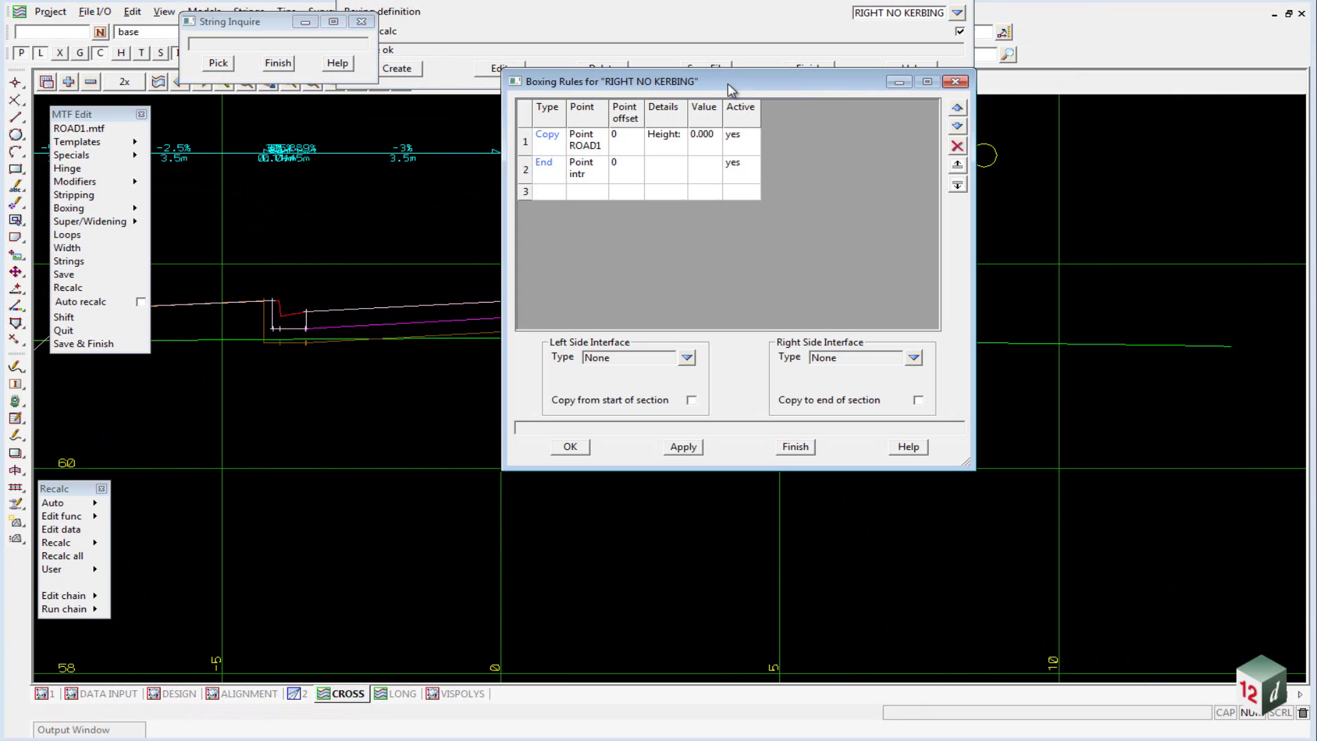
left_click_drag(702, 86, 1037, 147)
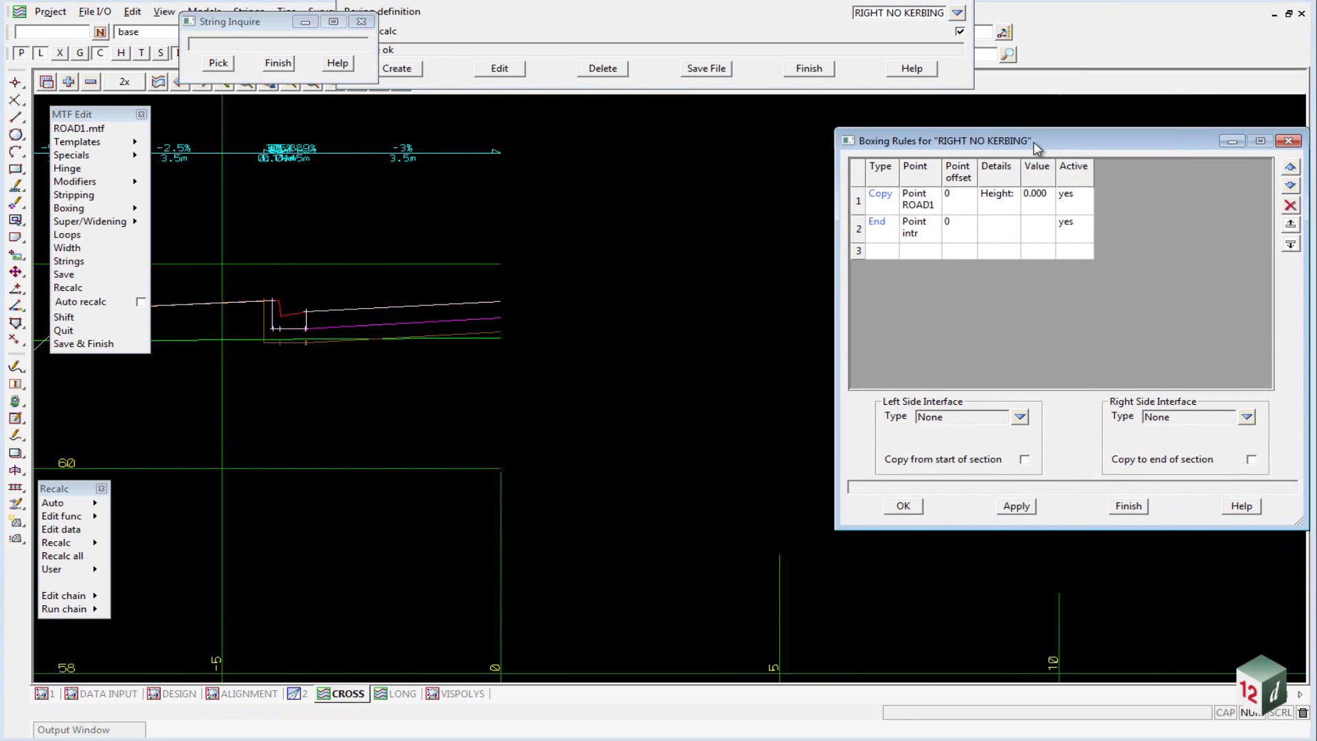
Step: Examine the Copy rule starting at vertex ROAD1, accept it, and select the End rule at point intr
left_click(883, 206)
double_click(883, 206)
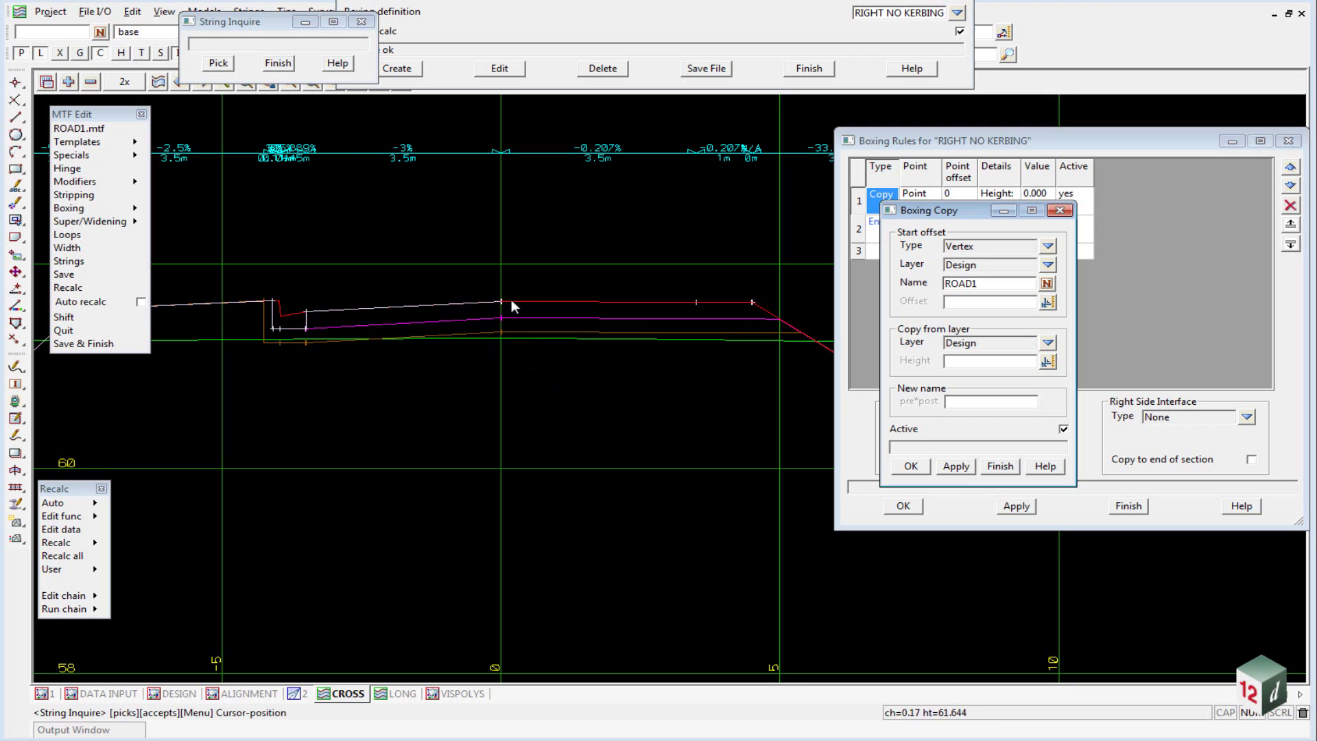
left_click(911, 466)
left_click(883, 235)
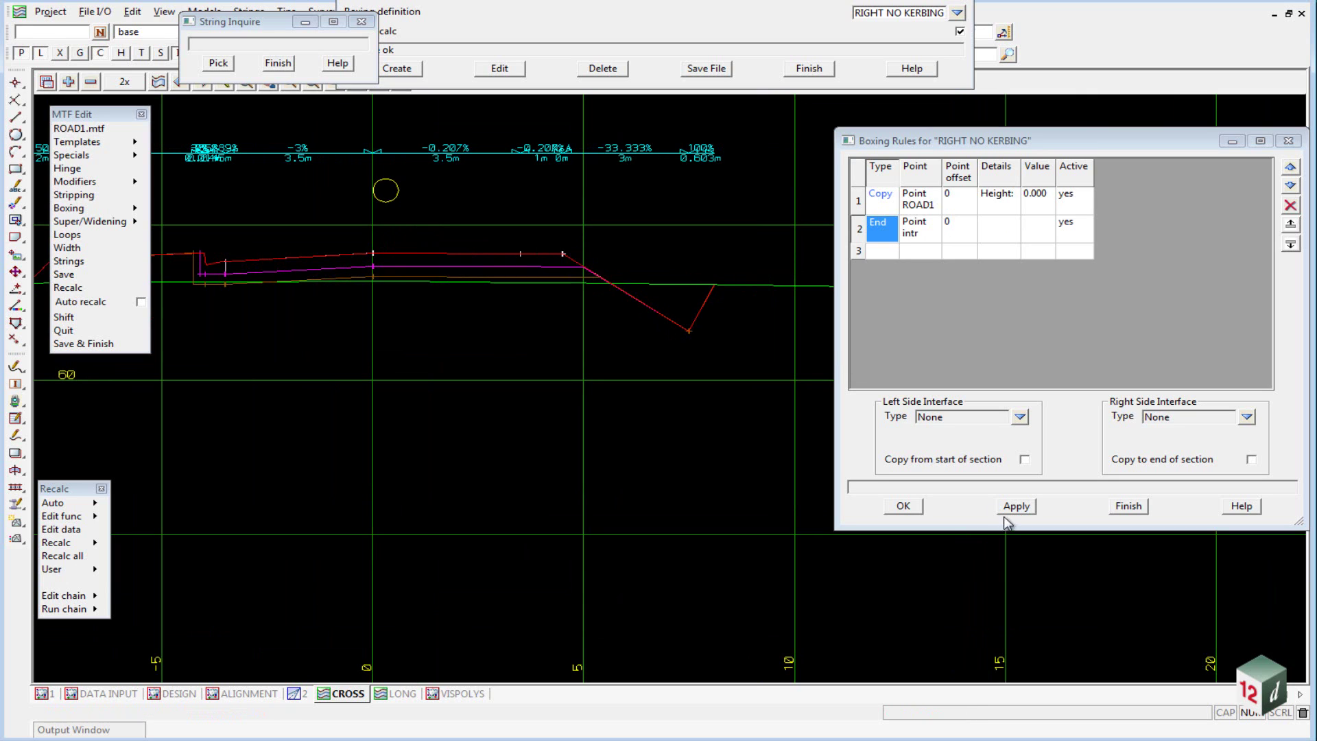
Step: Accept the RIGHT NO KERBING rules and save the boxing file, overwriting the existing one
left_click(903, 506)
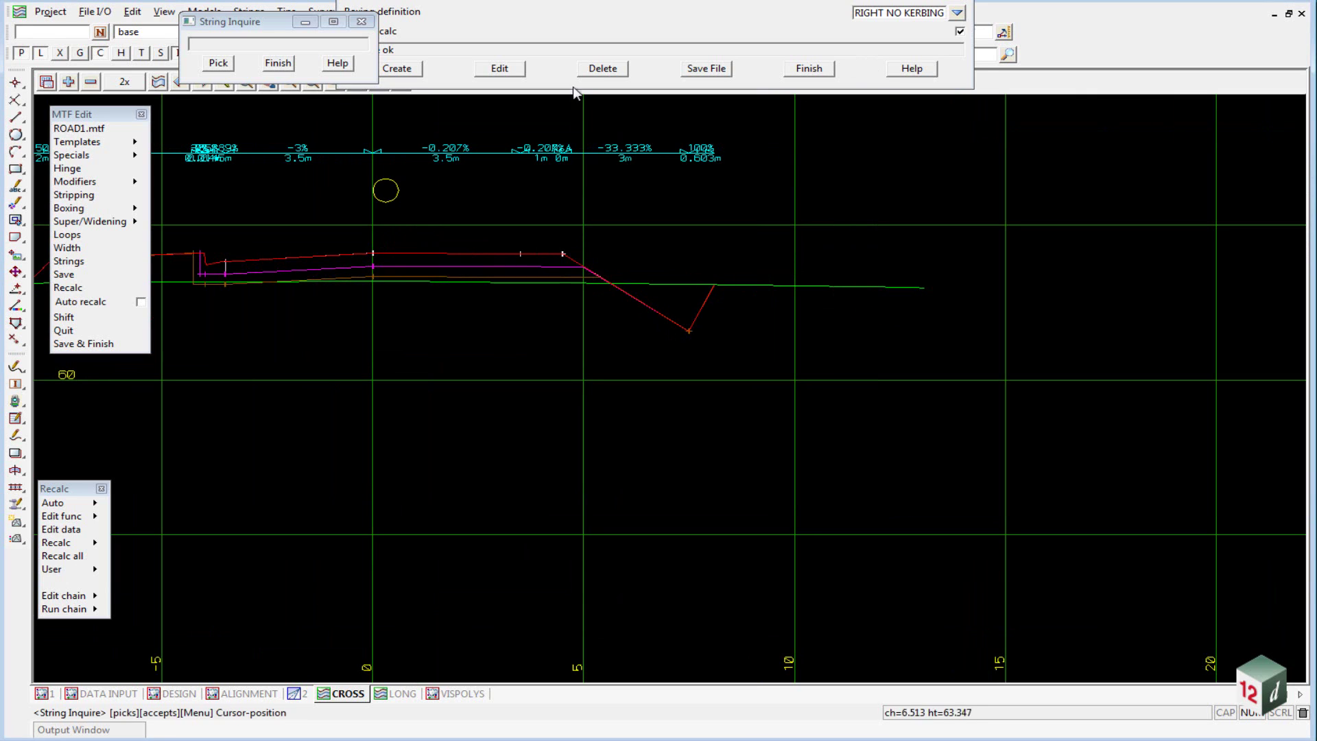
left_click(711, 70)
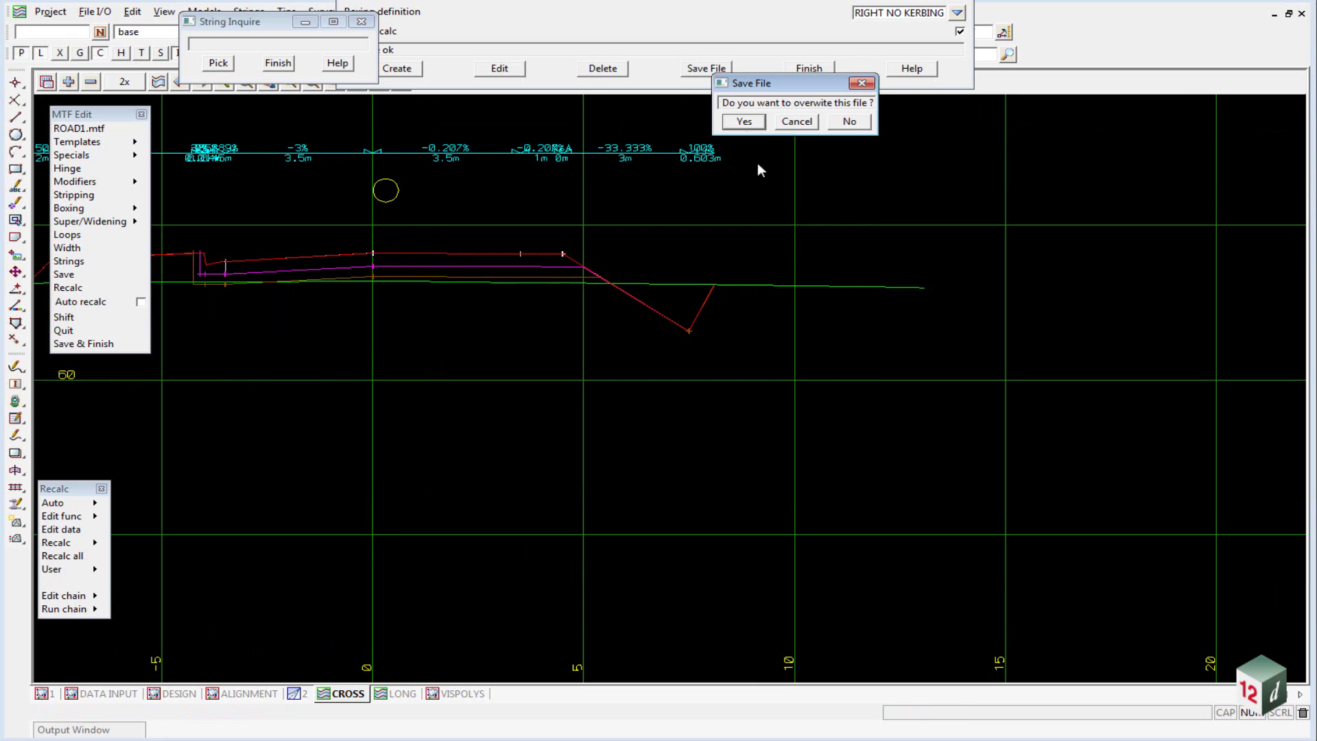
left_click(742, 122)
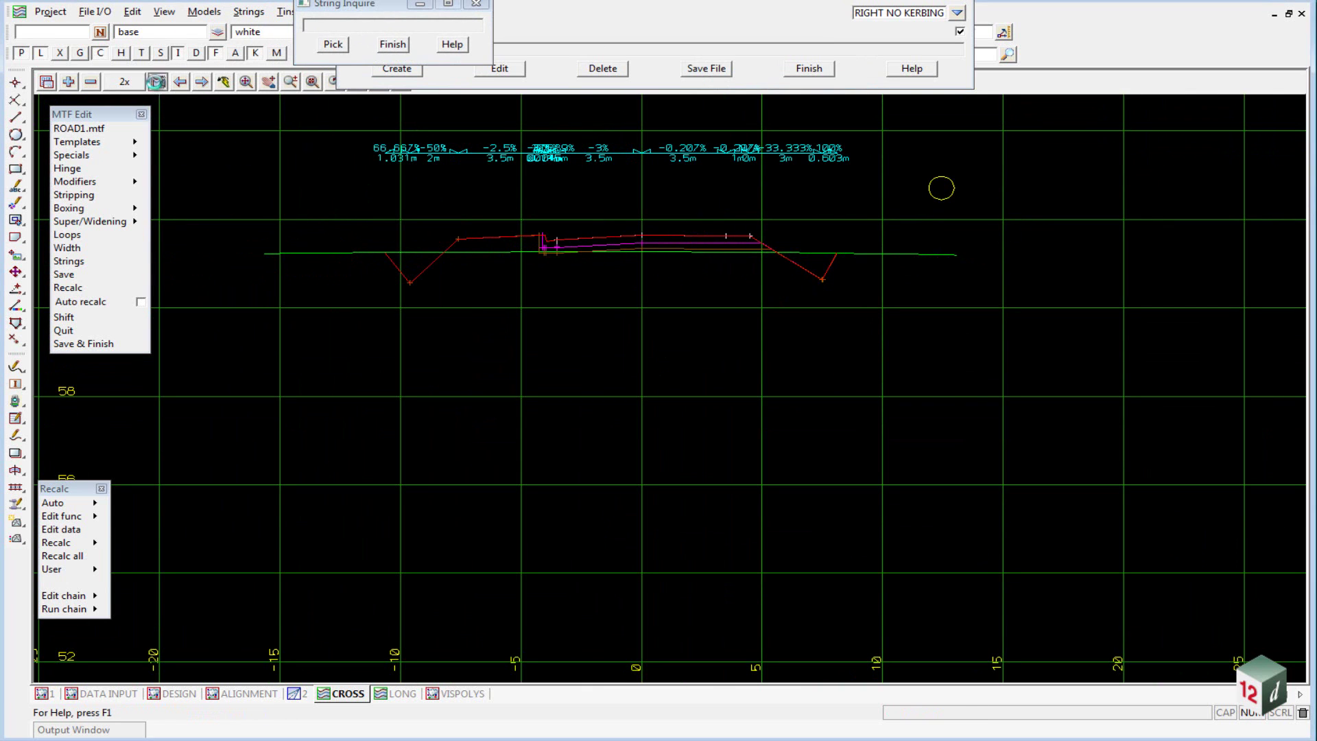
Step: Profile the ROAD1 design section beside the side-road intersection in plan and examine its boxing layers in cross section
left_click(180, 693)
scroll(411, 439, "down", 3)
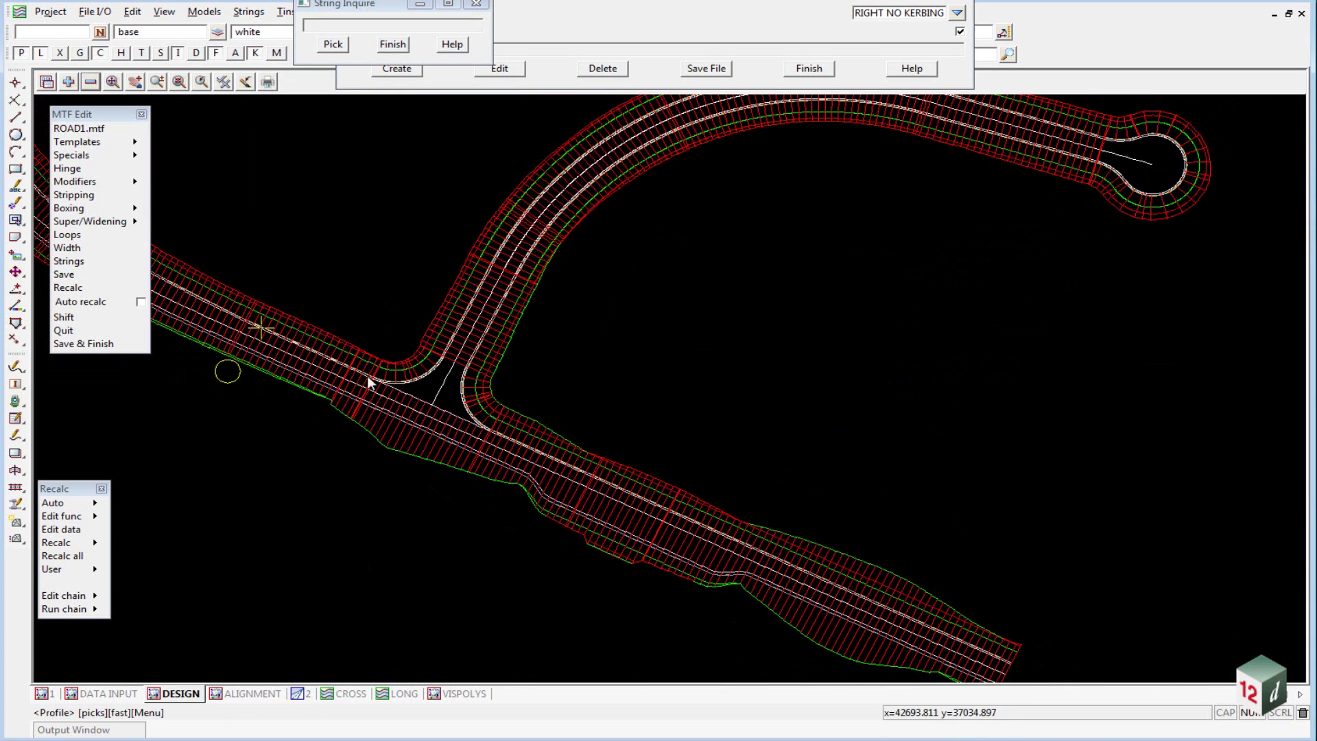
scroll(432, 444, "up", 3)
left_click(393, 455)
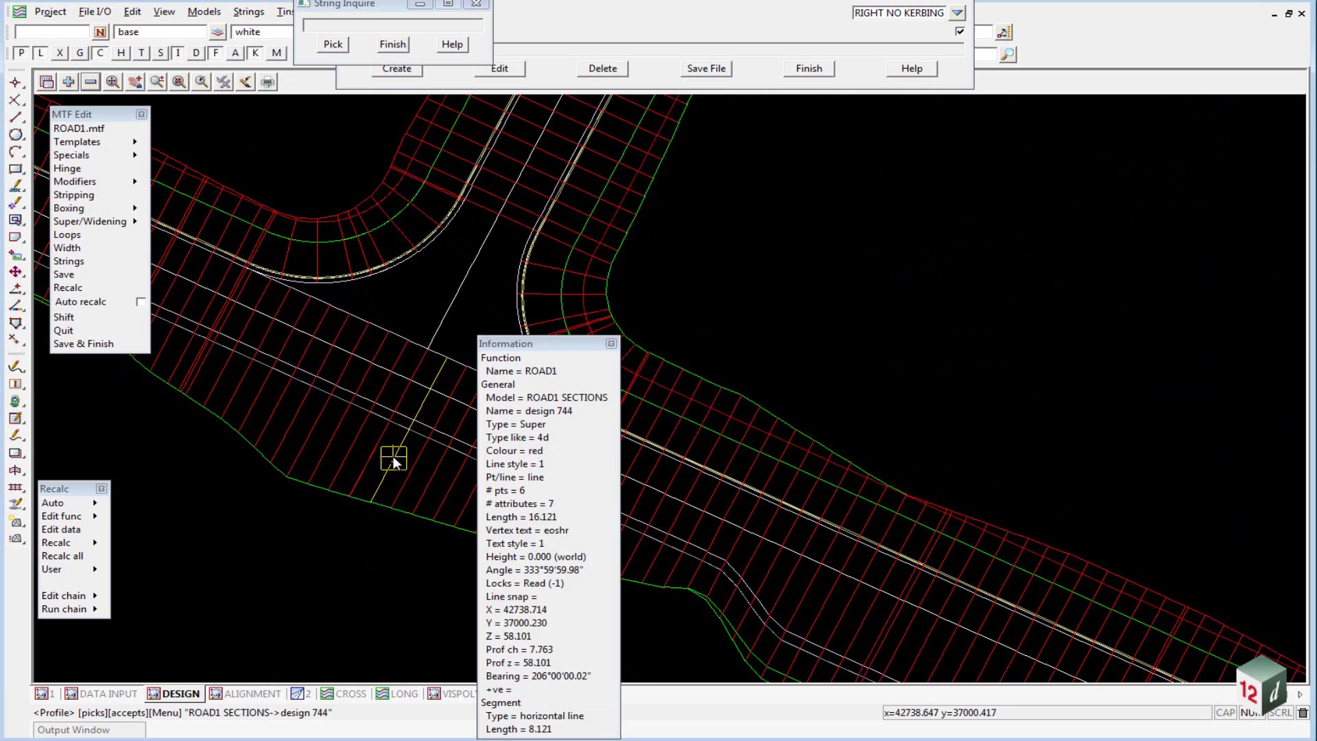
middle_click(393, 456)
left_click(347, 694)
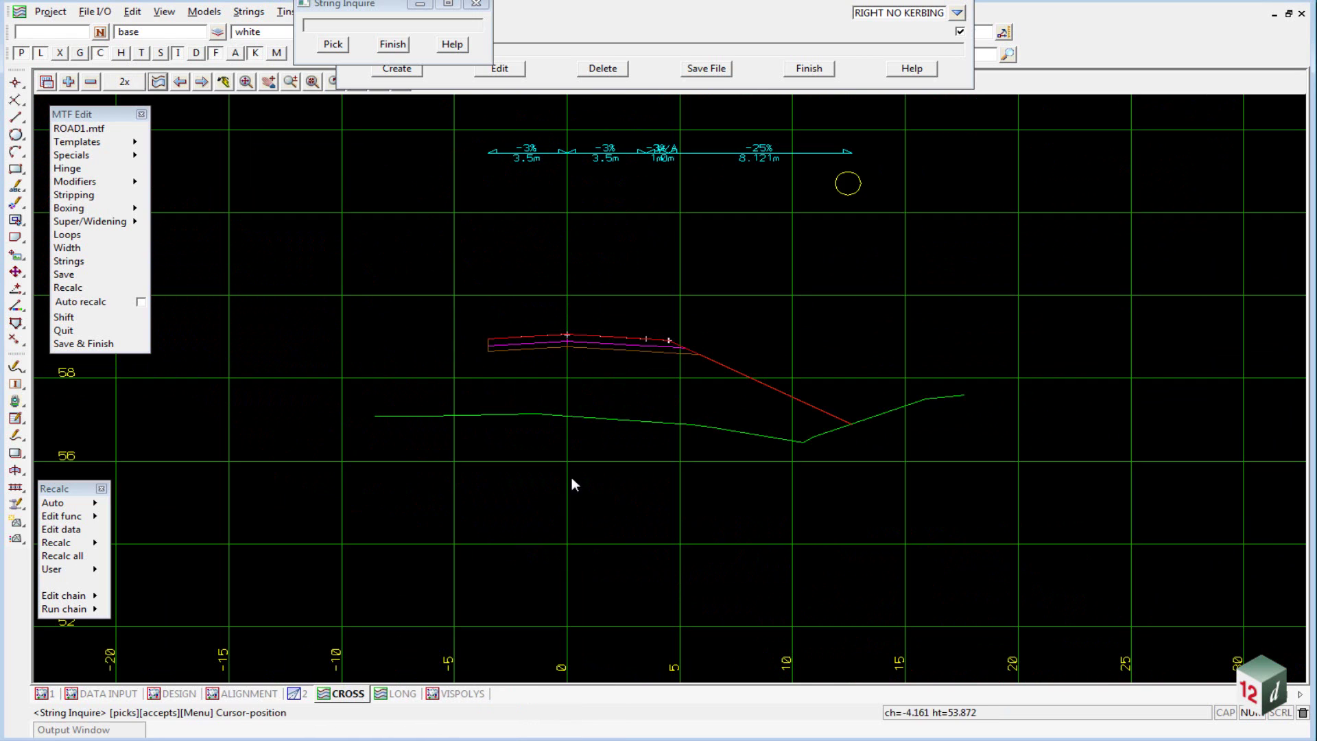
scroll(512, 319, "up", 2)
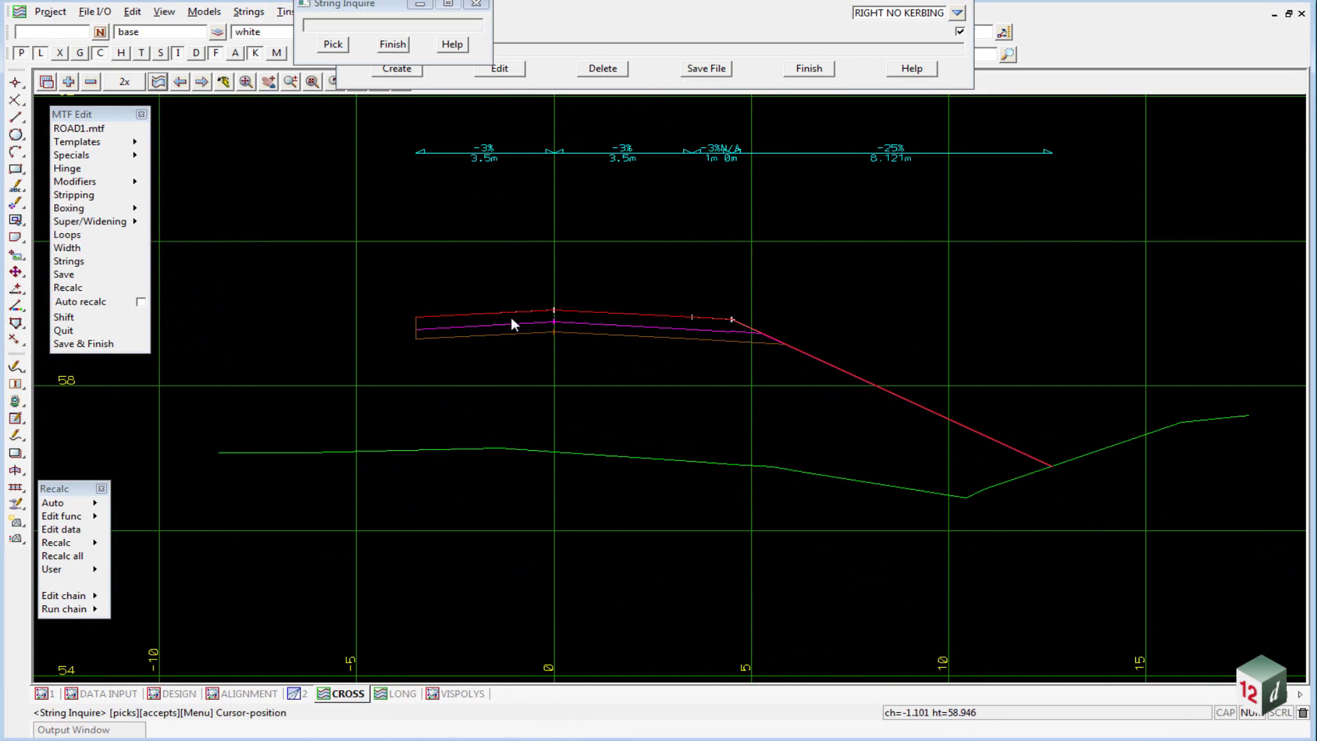
scroll(416, 324, "up", 2)
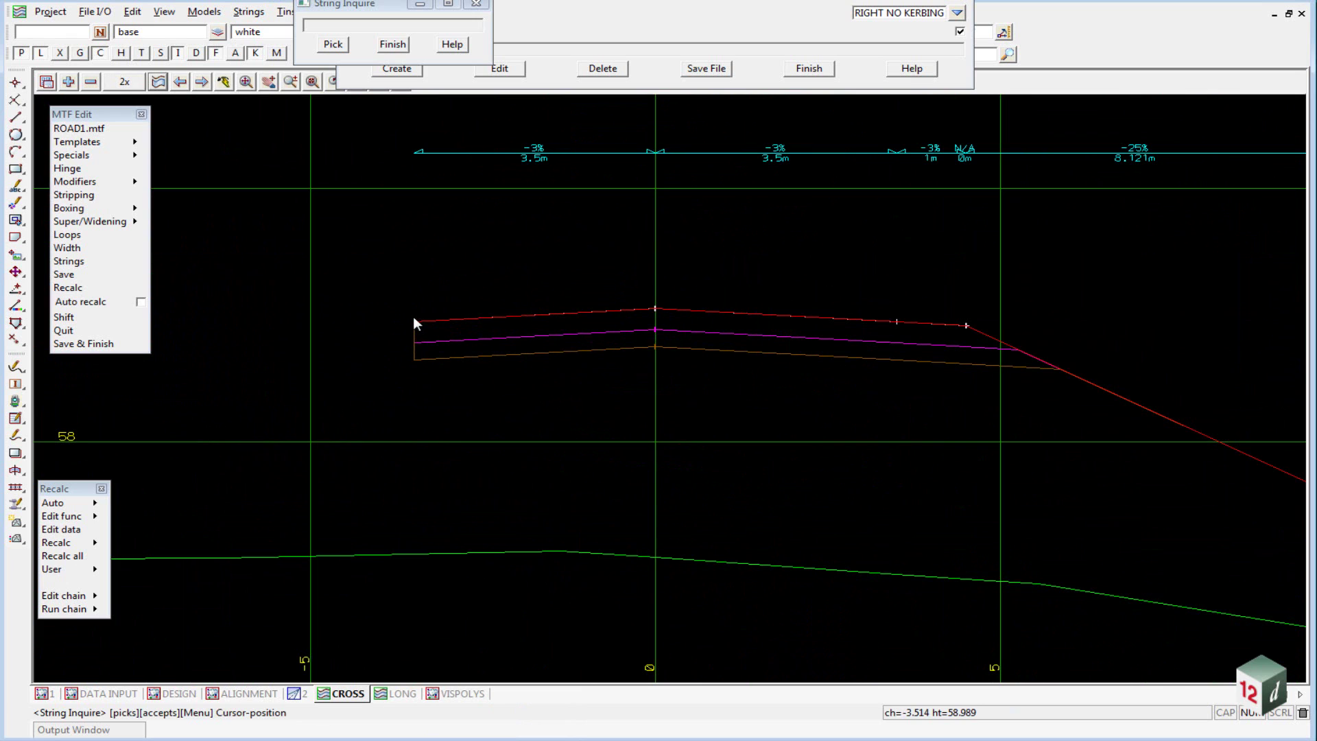
Step: Examine the boxing rules of the LEFT SUBBASE INTERSECTION definition beside the section and close them without keeping changes
left_click(955, 14)
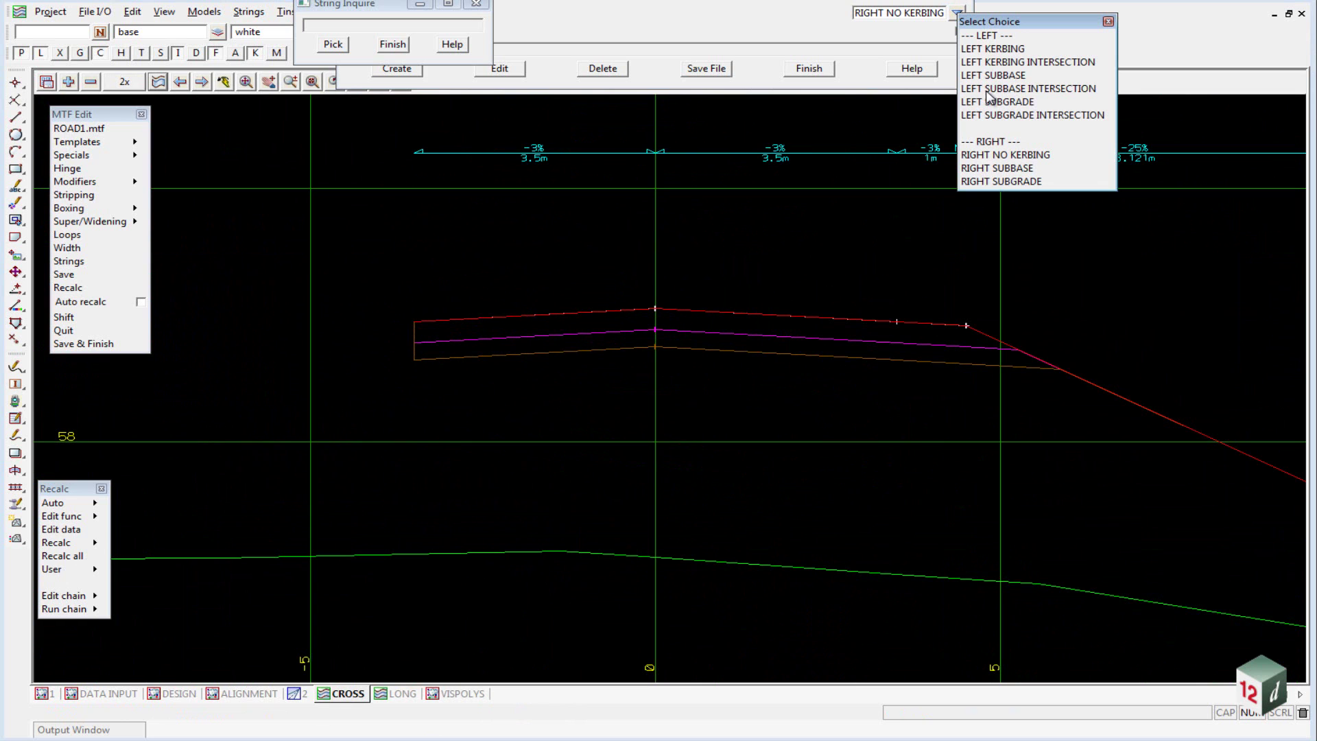
left_click(988, 89)
left_click(505, 68)
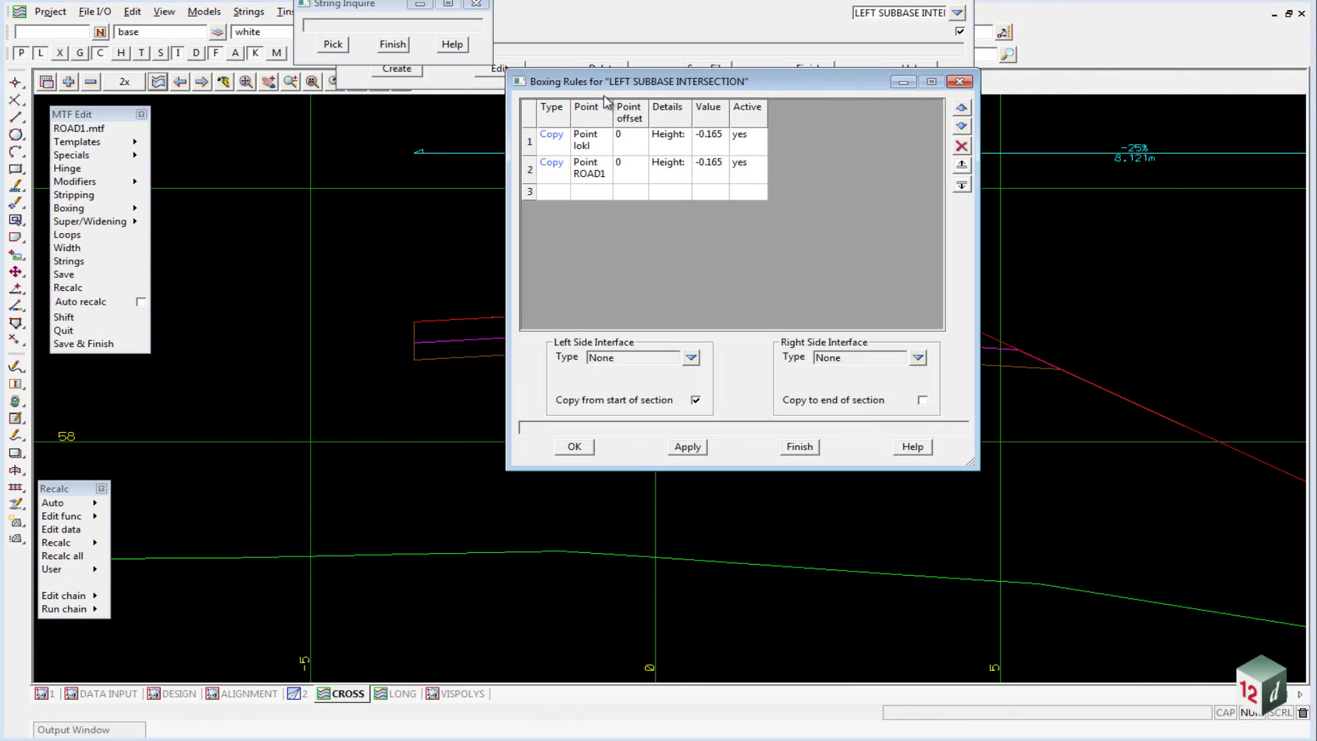
left_click_drag(602, 84, 915, 72)
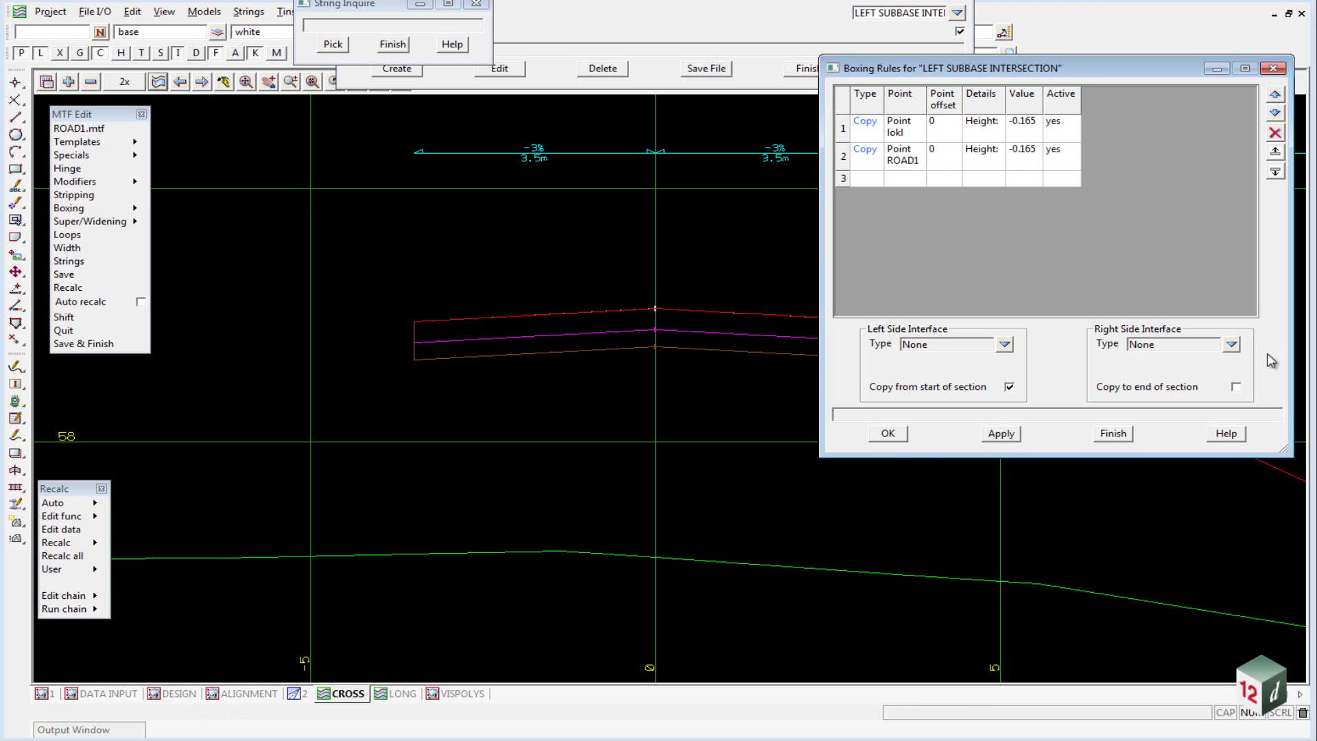
left_click(1107, 435)
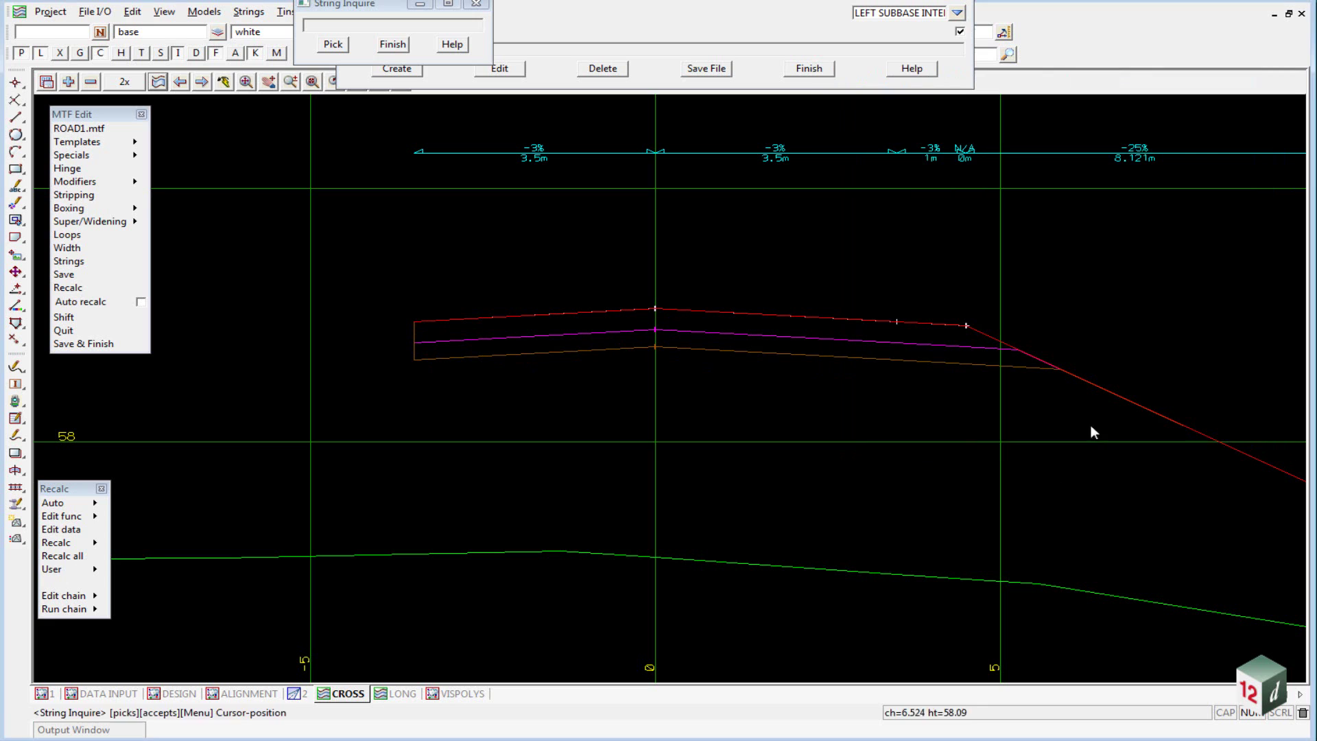
Step: Open the RIGHT SUBBASE boxing rules clear of the section, examine the Vertex rule at point ROAD1 and accept it
left_click(957, 12)
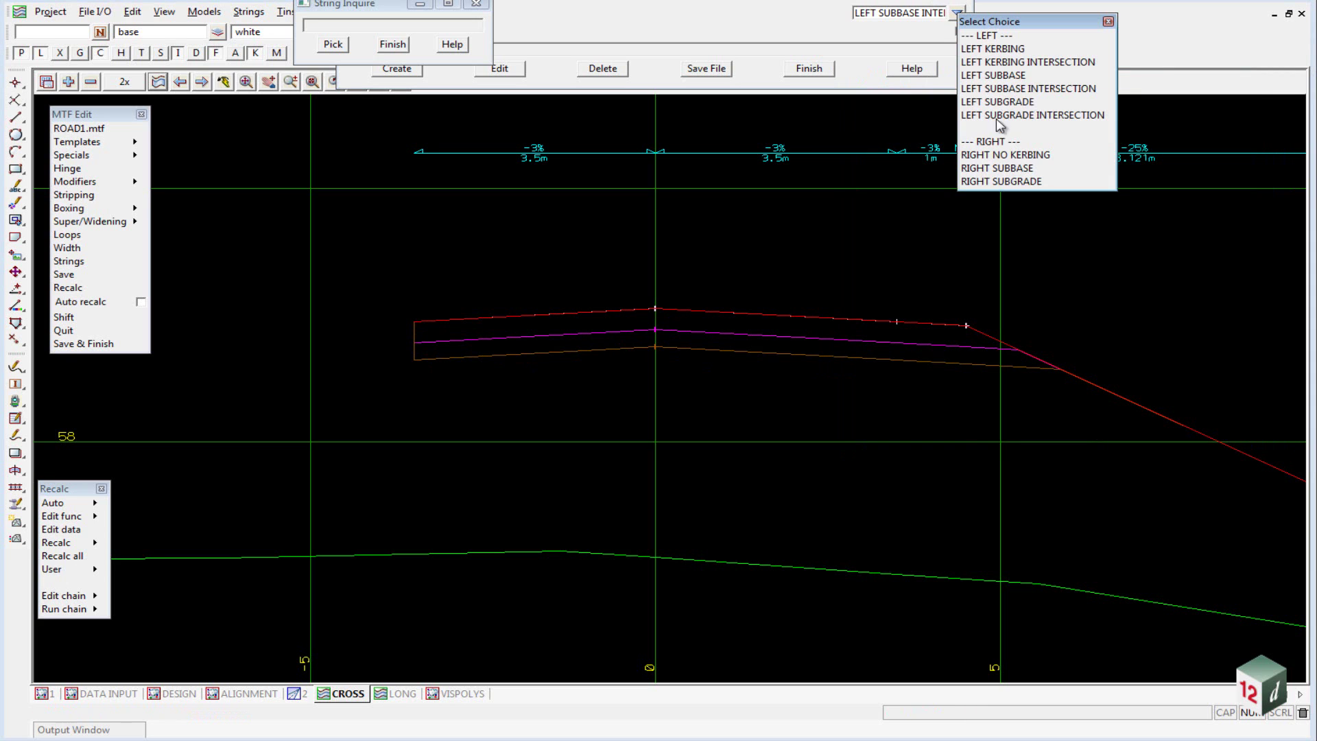
left_click(1007, 166)
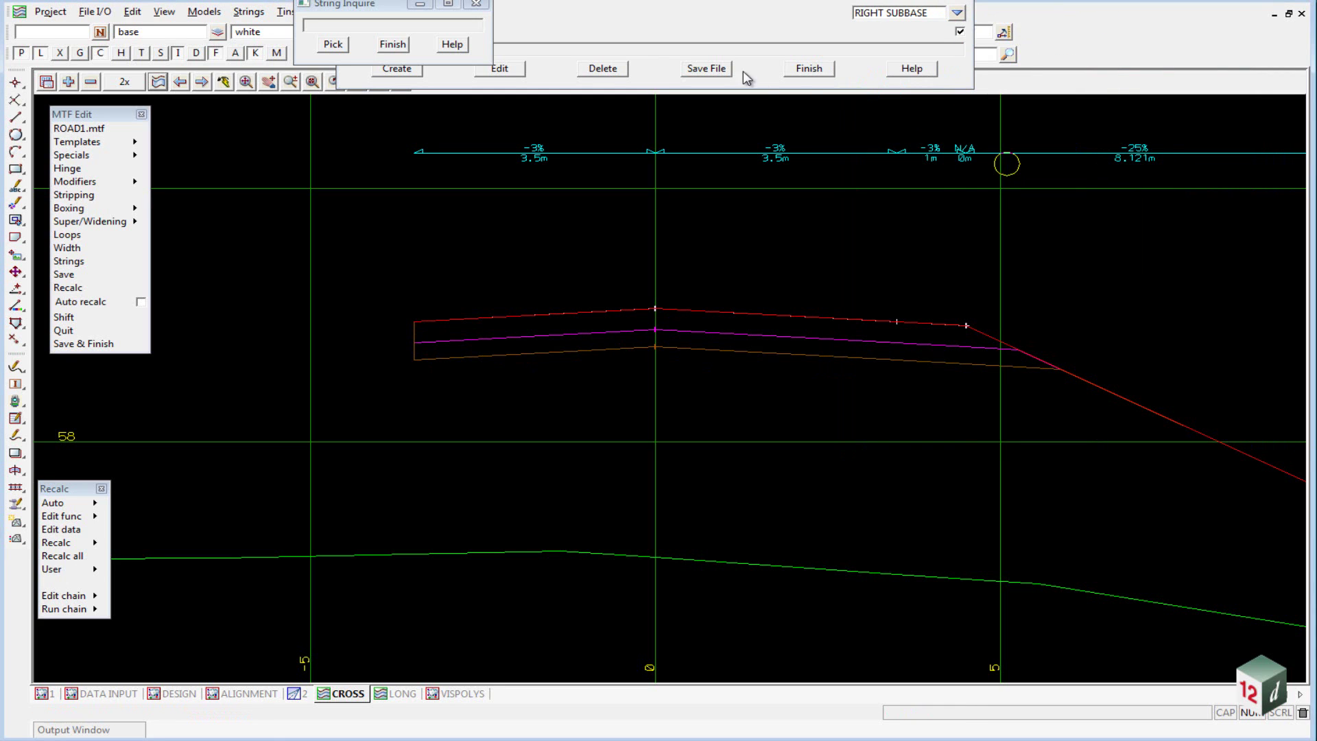
left_click(504, 70)
left_click_drag(679, 85, 1063, 9)
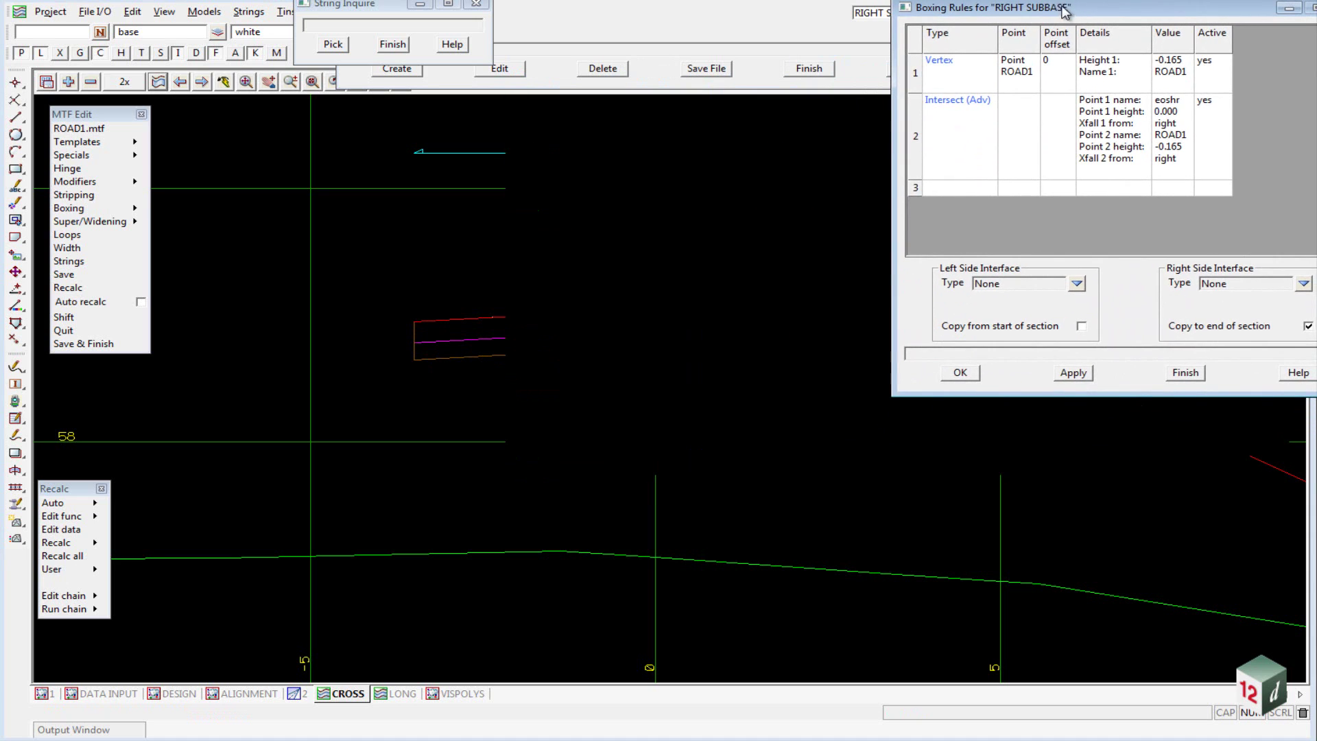
double_click(957, 68)
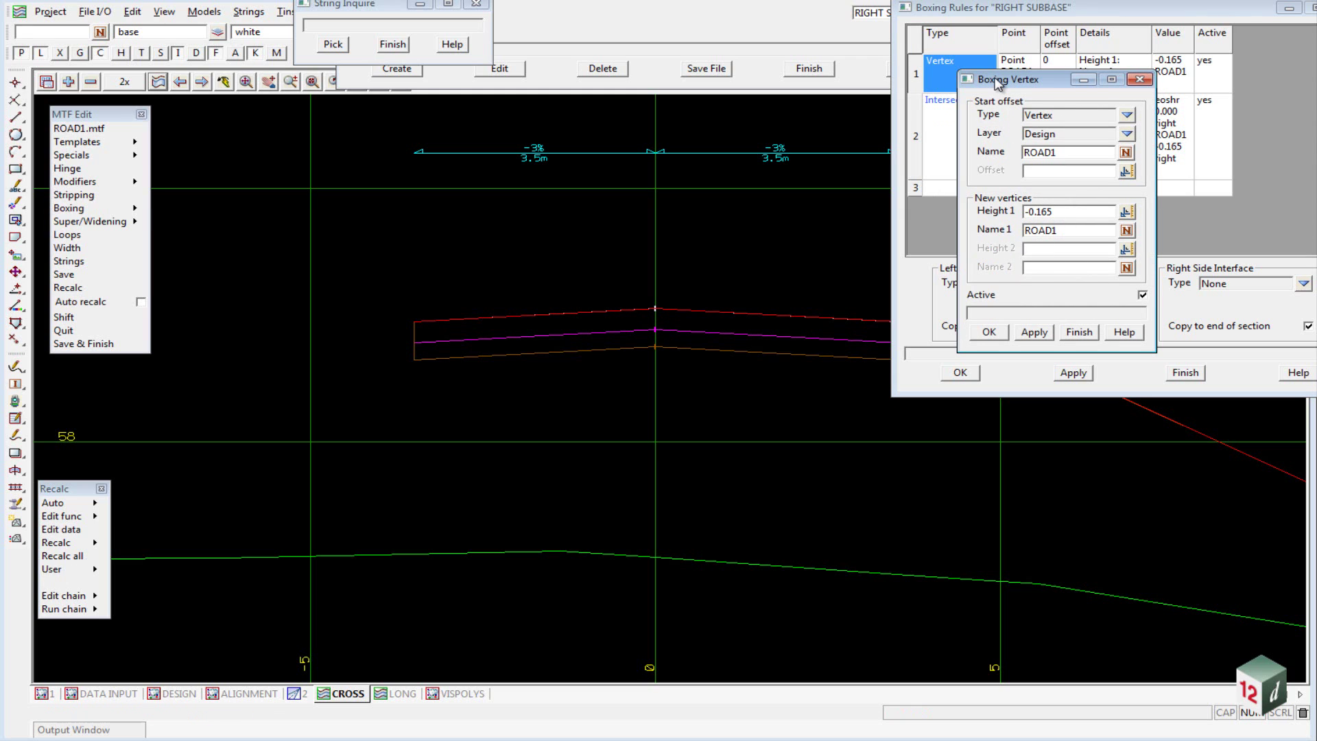
left_click(990, 332)
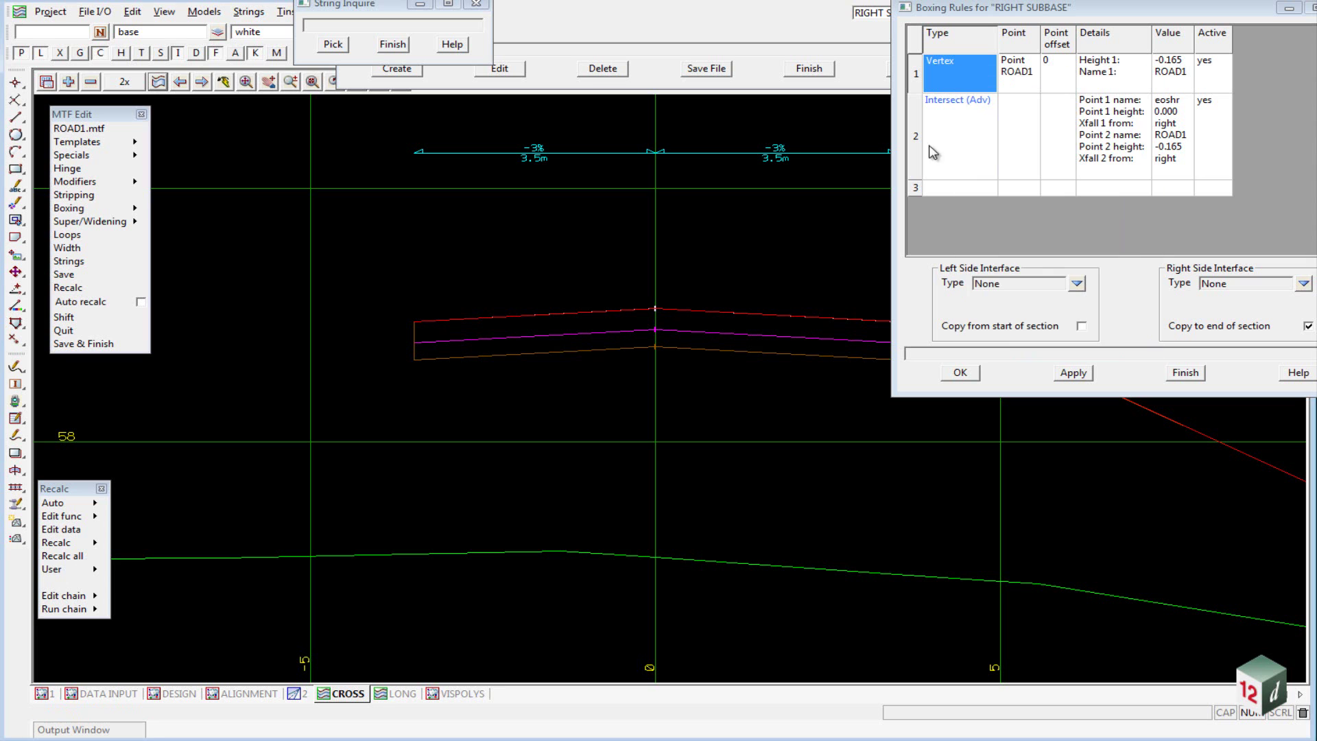
Step: Compare the subbase at the right batter with the Intersect (Adv) rule's vertex, crossfall and Extend settings, and accept the rule
scroll(675, 277, "up", 3)
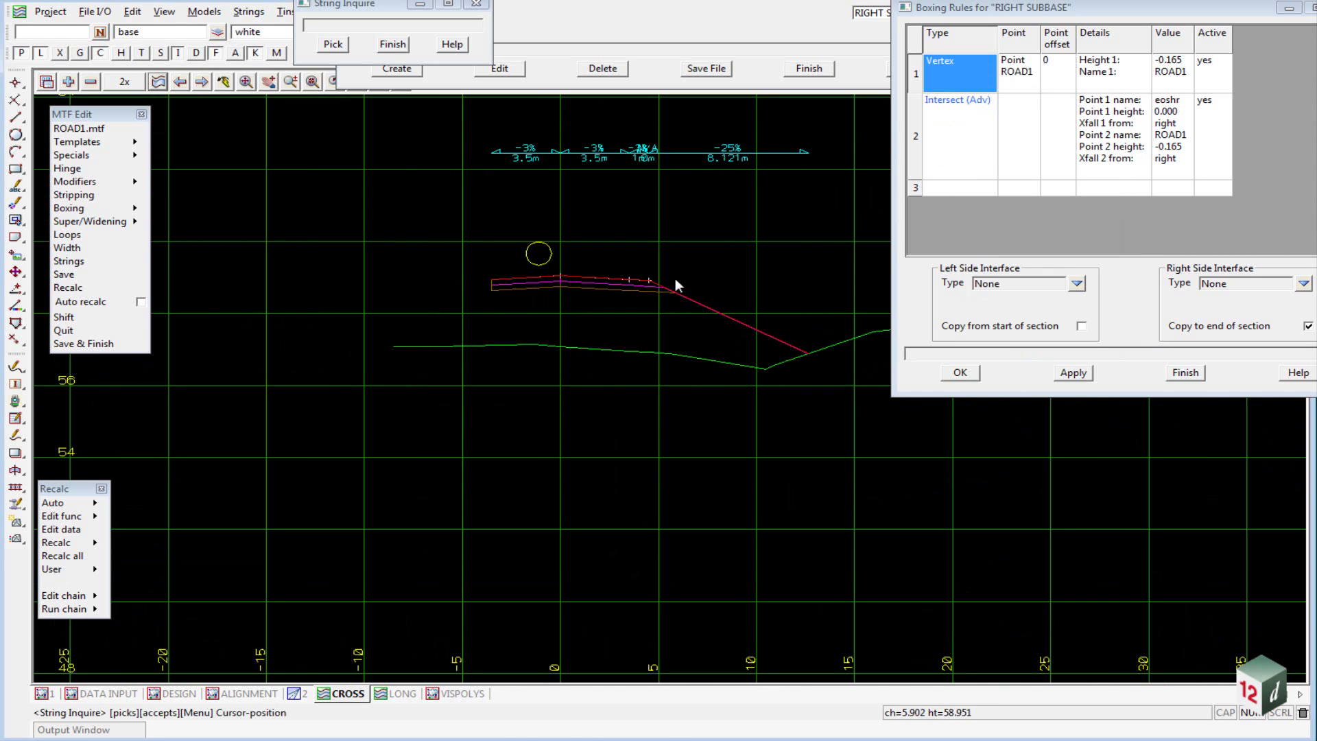
scroll(631, 346, "up", 2)
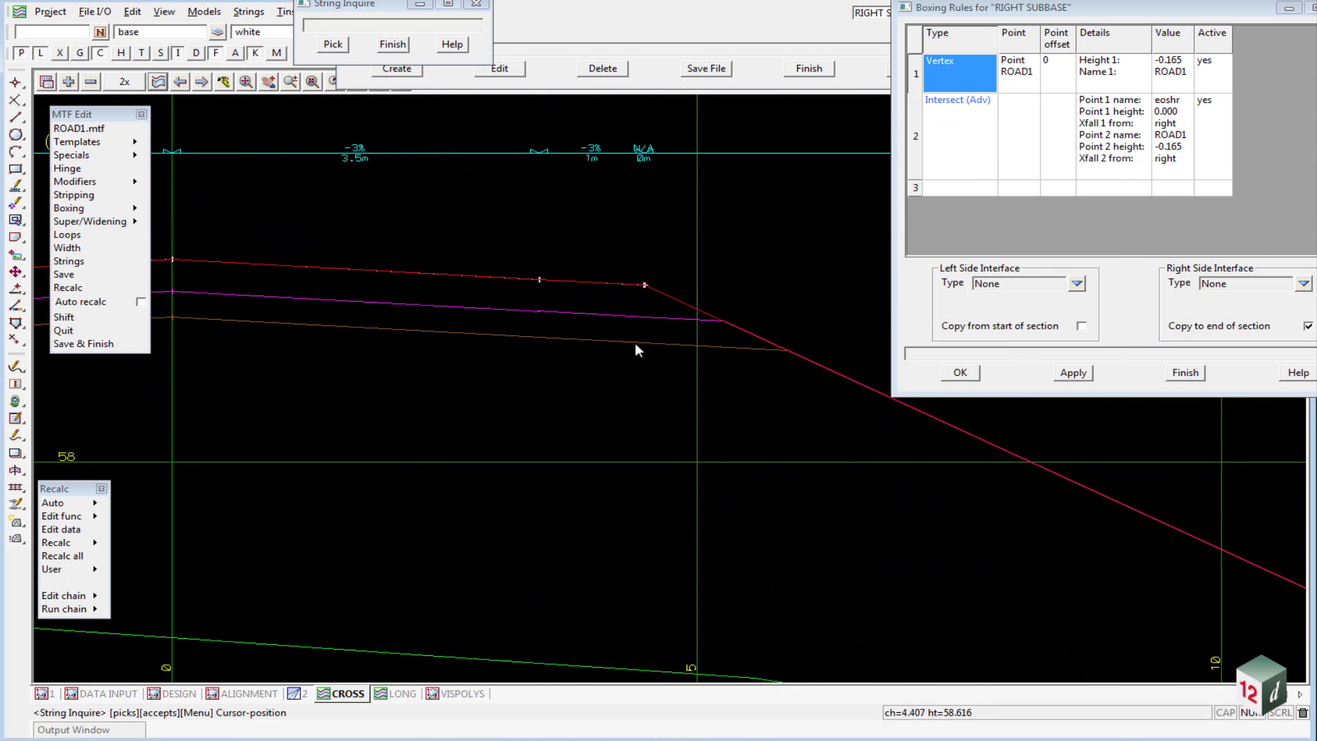
double_click(988, 134)
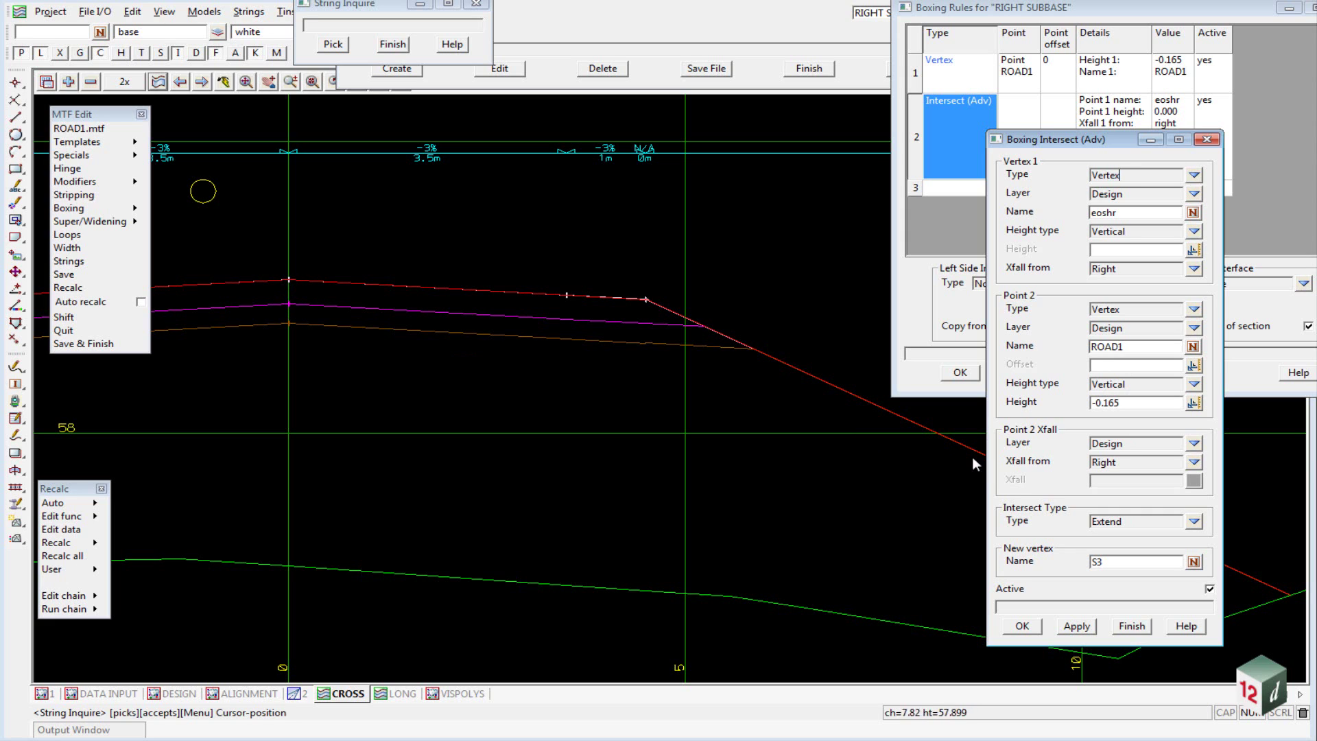
left_click_drag(1123, 443, 1090, 463)
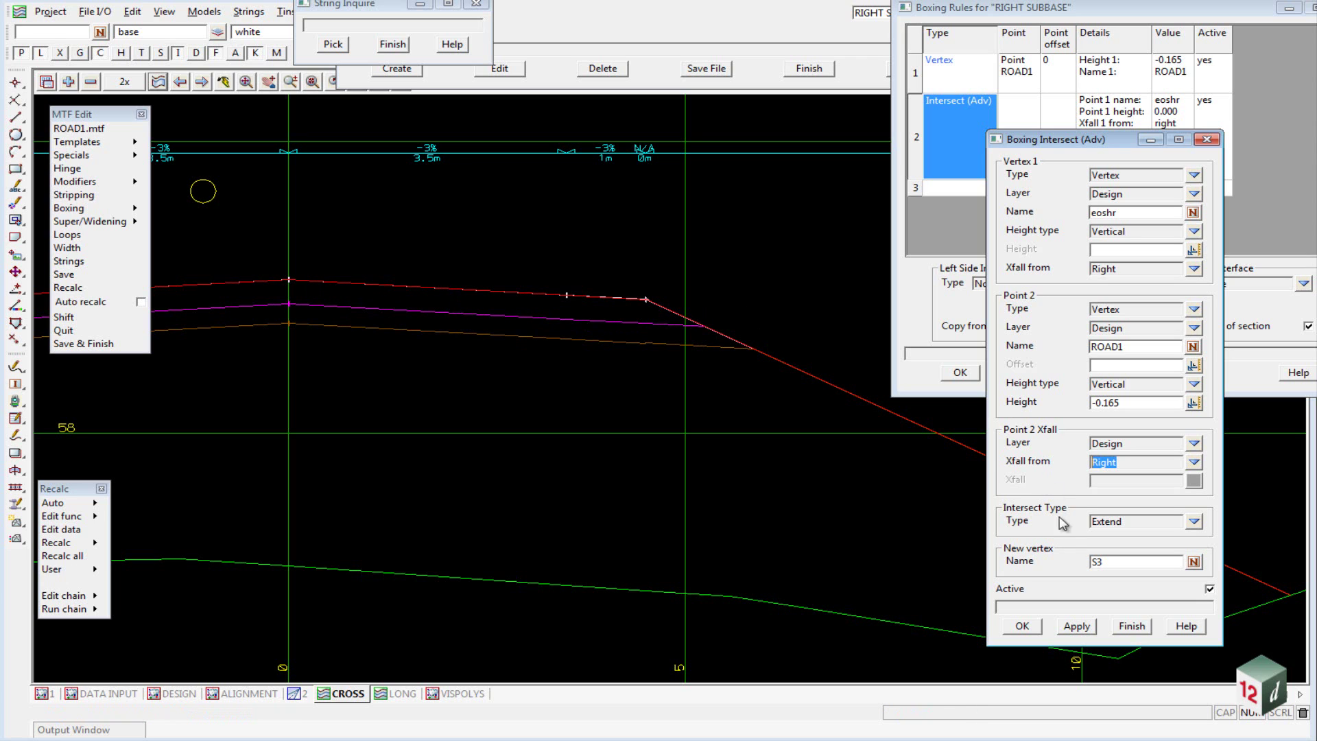
left_click(1022, 626)
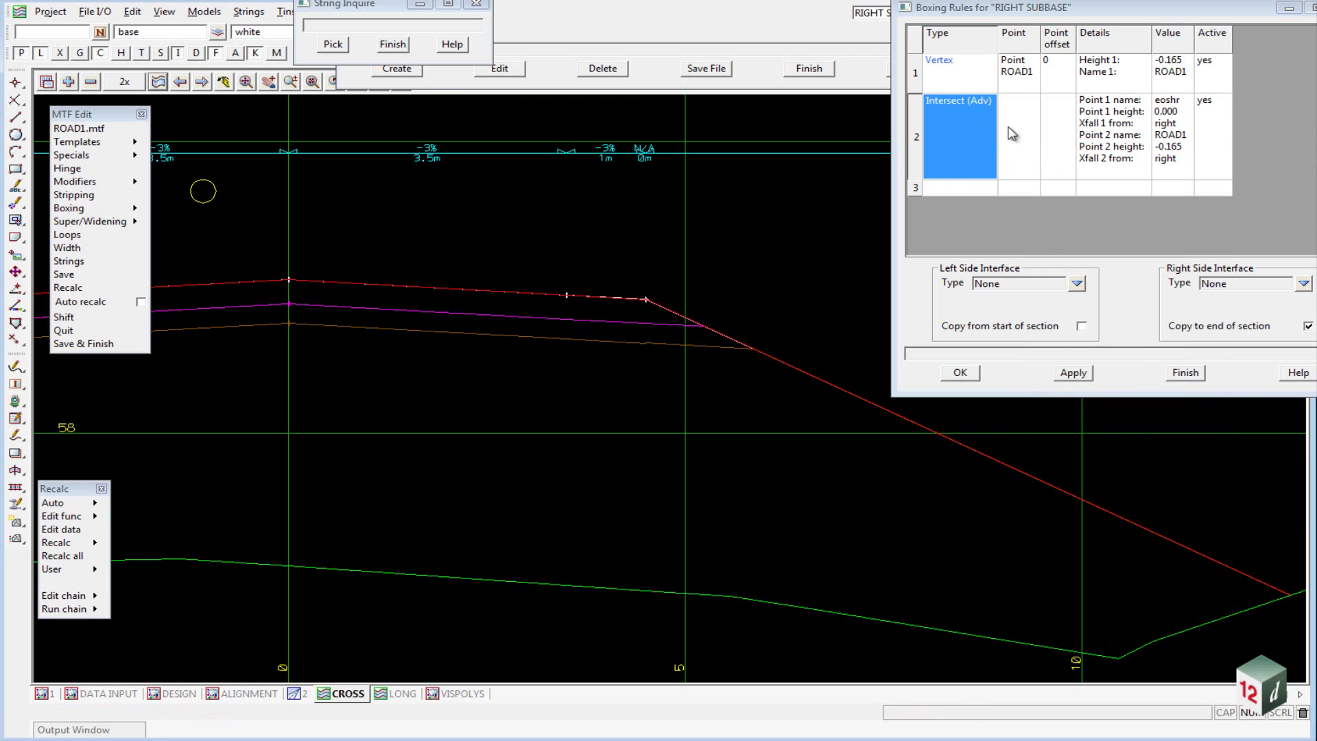
Step: Inquire on the subbase string in the cross section and examine its course down the batter to the section's end
left_click(332, 44)
left_click(514, 314)
scroll(371, 189, "down", 2)
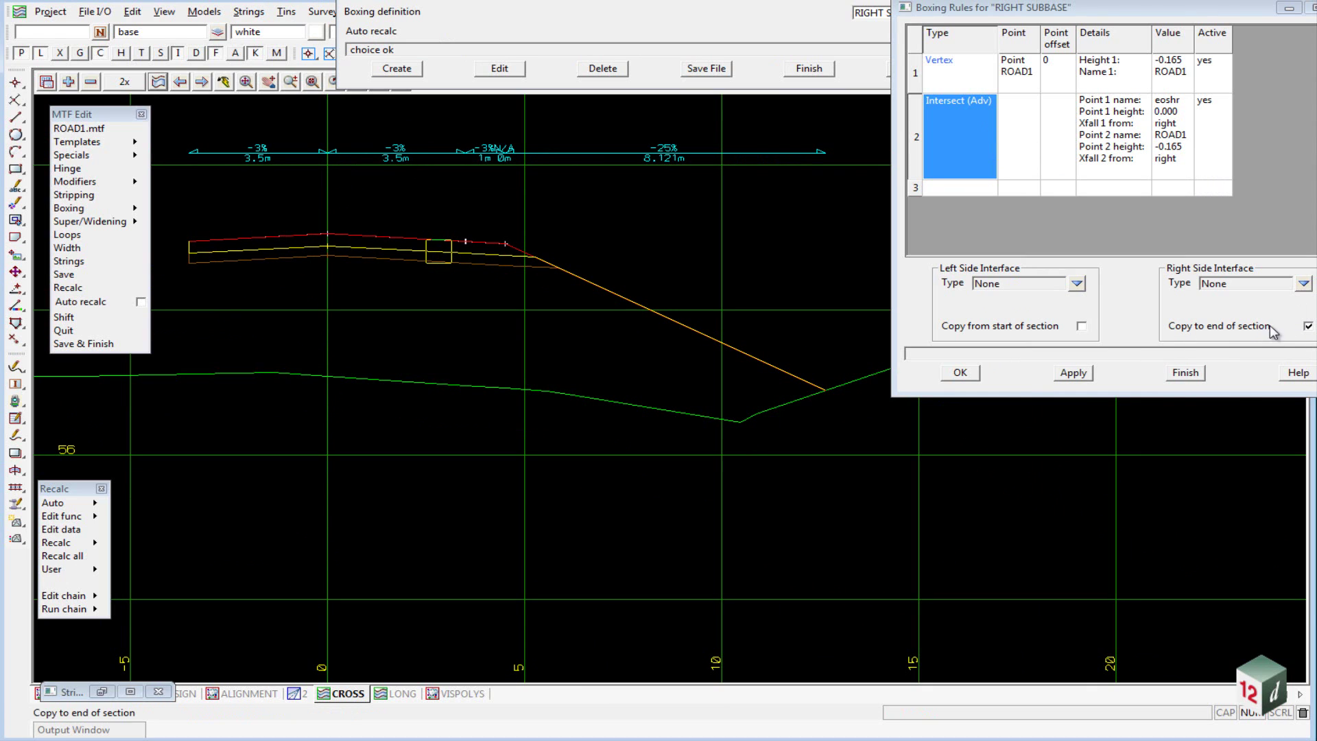
Step: Accept the RIGHT SUBBASE rules, save the boxing file over the existing one, and finish editing the file
left_click(961, 373)
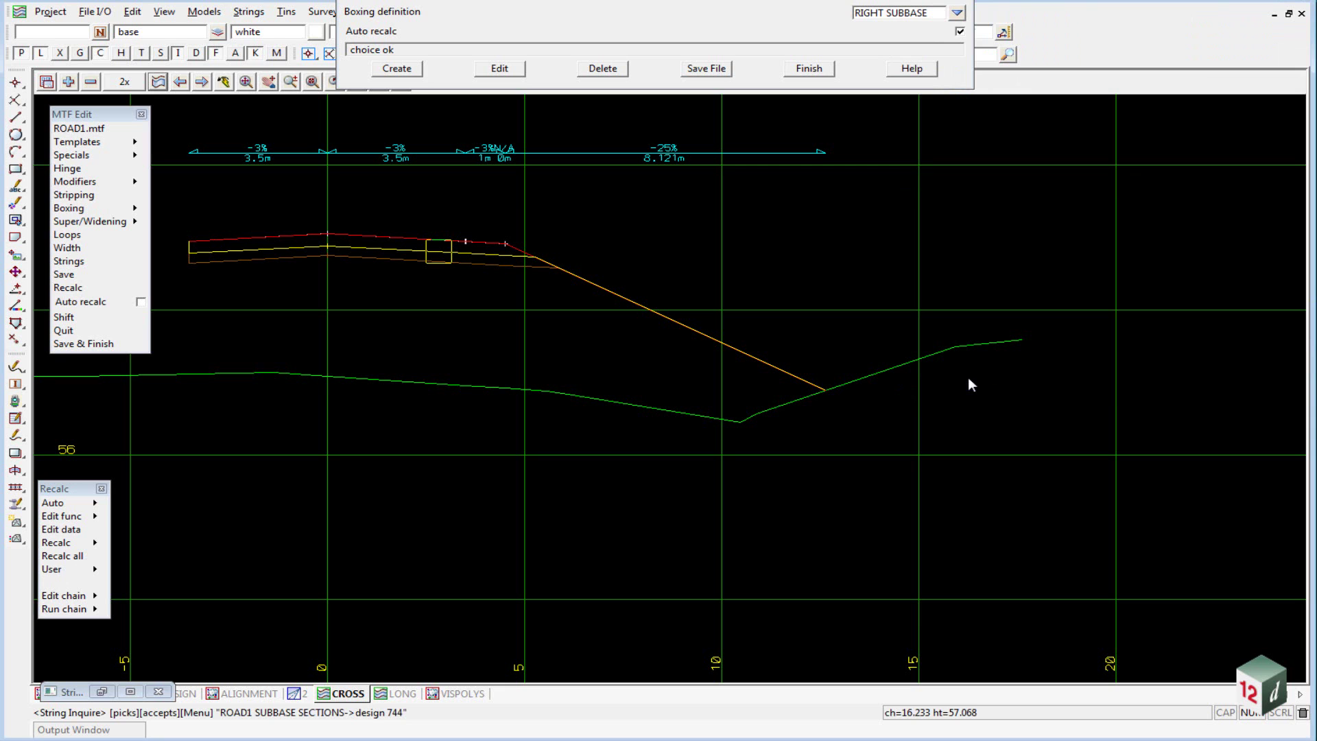
left_click(708, 72)
key("Return")
left_click(811, 68)
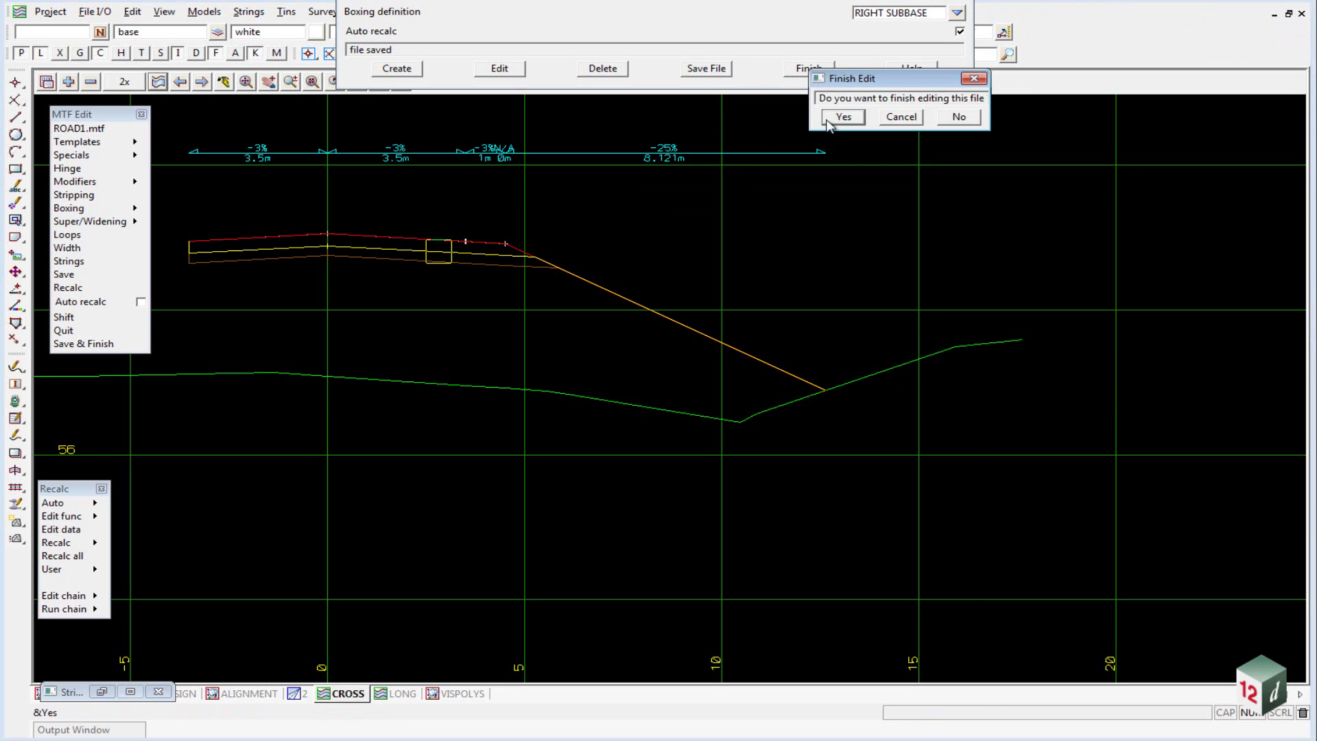